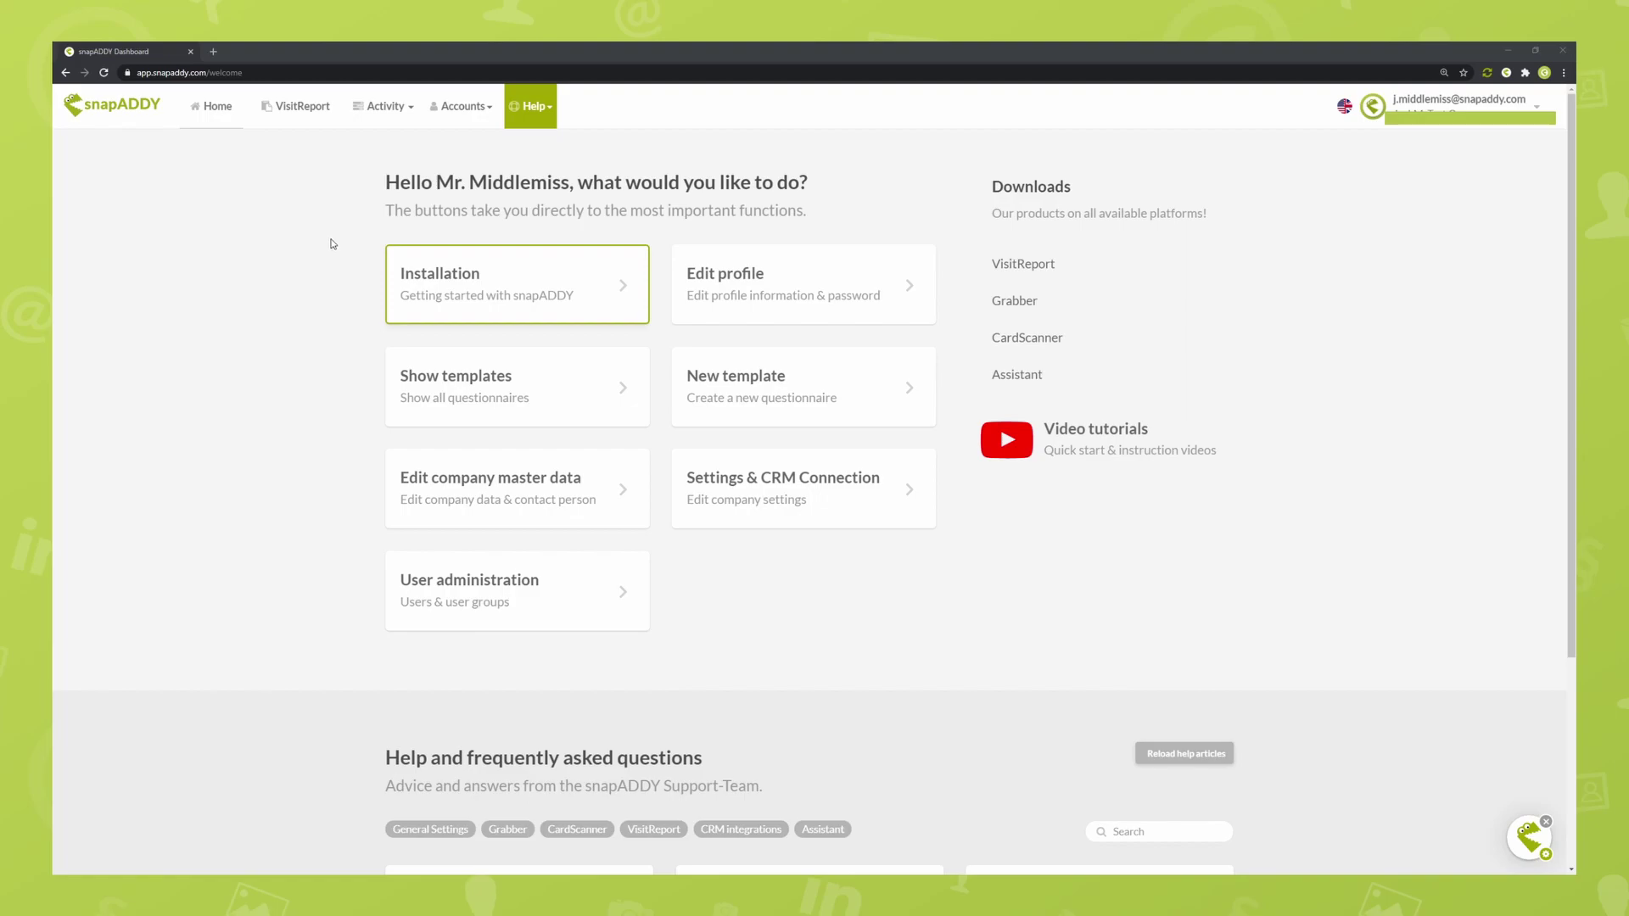
Show the VisitReport reports of the Trade Fair Onboarding 2.0 template and open report 0003.
{"action": "left_click", "coordinate": [299, 109]}
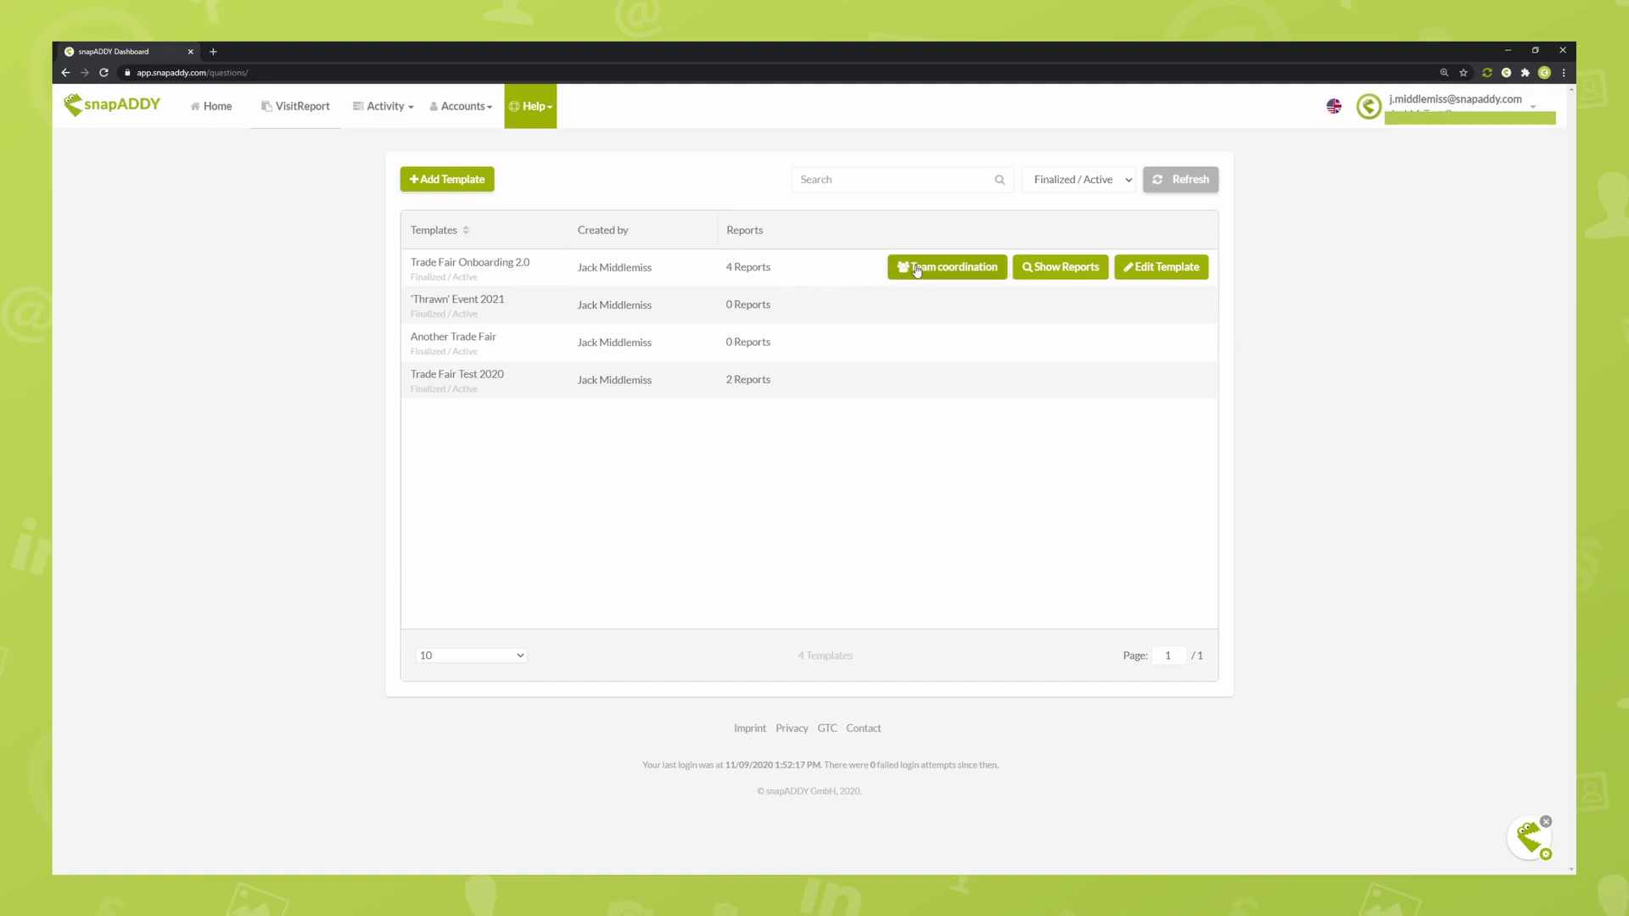
{"action": "left_click", "coordinate": [1071, 271]}
{"action": "key", "text": "ctrl+f"}
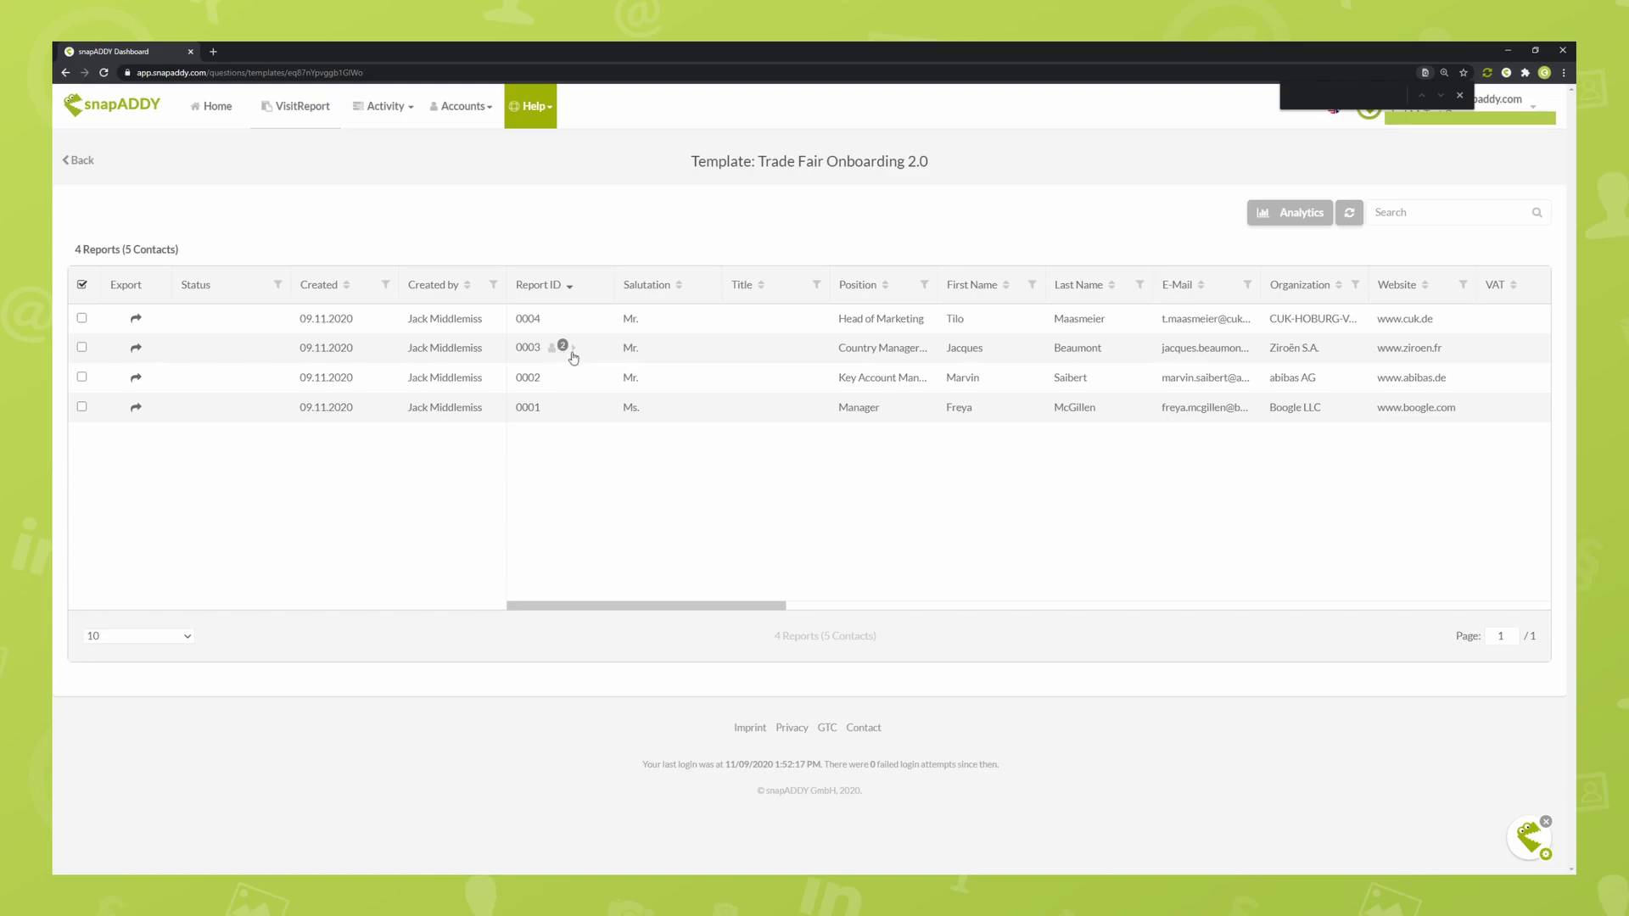
{"action": "left_click", "coordinate": [888, 350]}
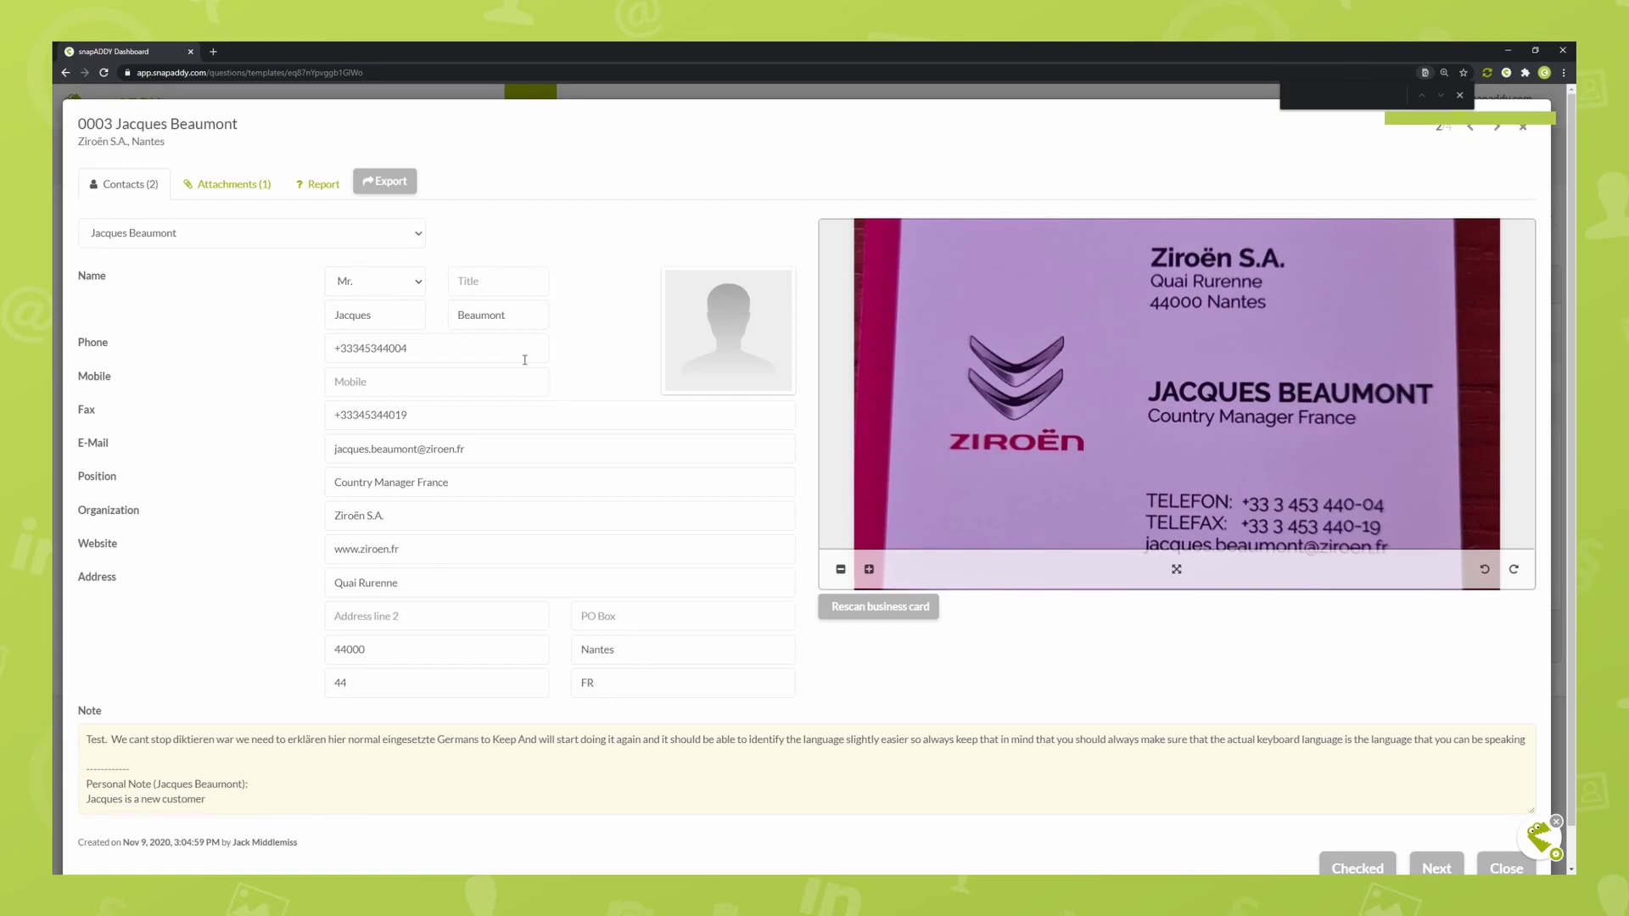
Switch report 0003 to its second contact and back to the first one to compare both business cards.
{"action": "left_click", "coordinate": [239, 235]}
{"action": "left_click", "coordinate": [164, 262]}
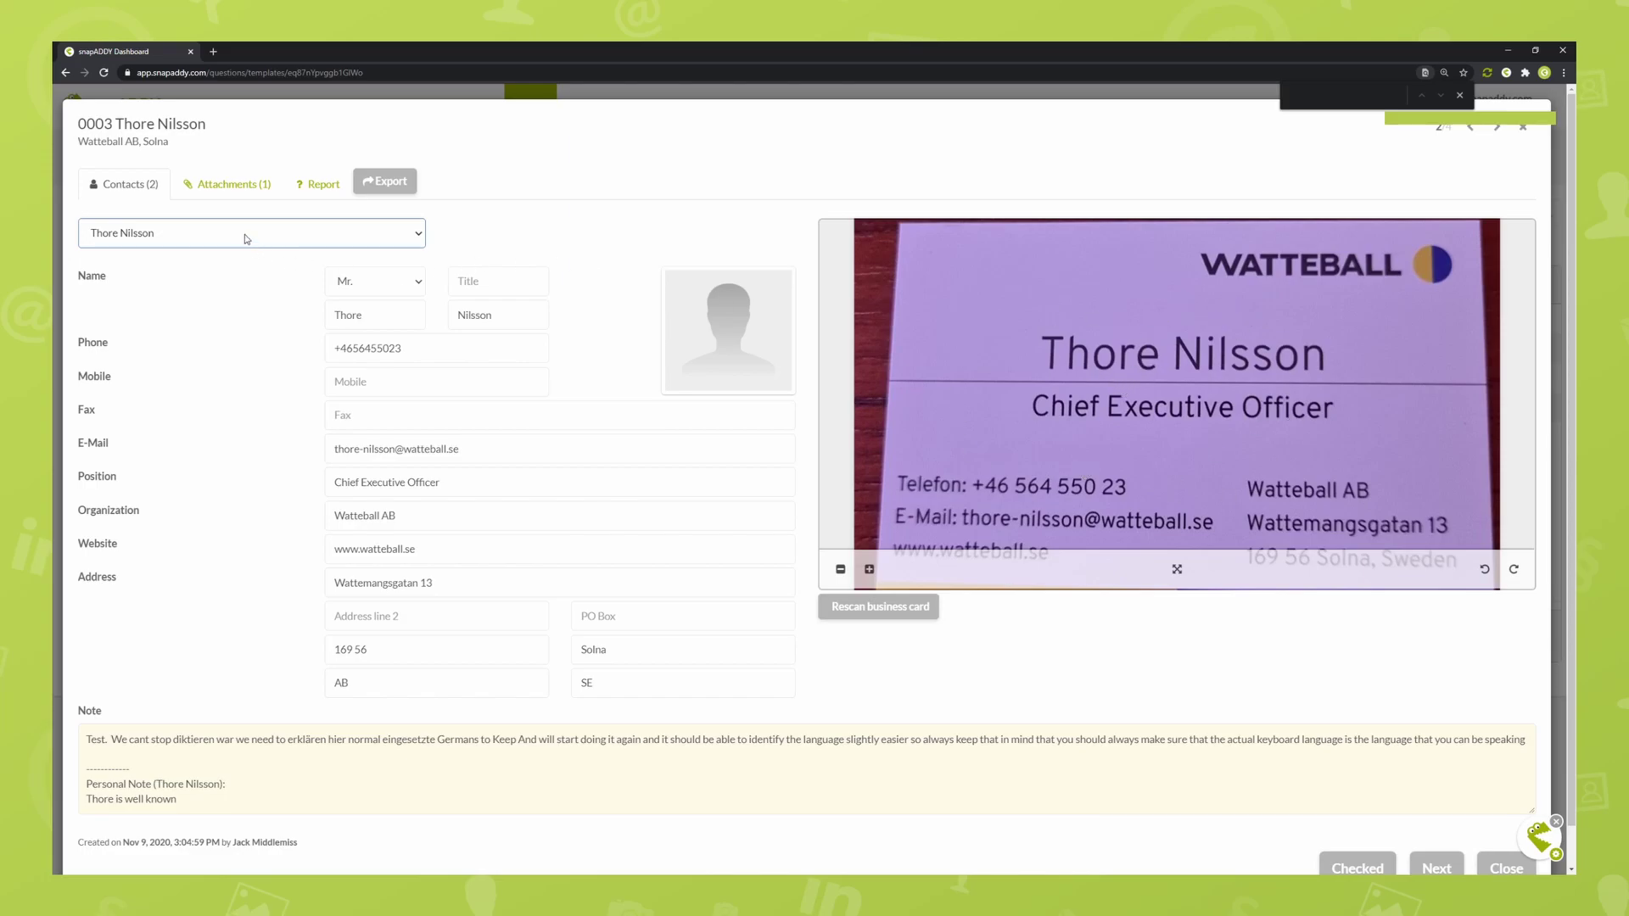
{"action": "left_click", "coordinate": [156, 263]}
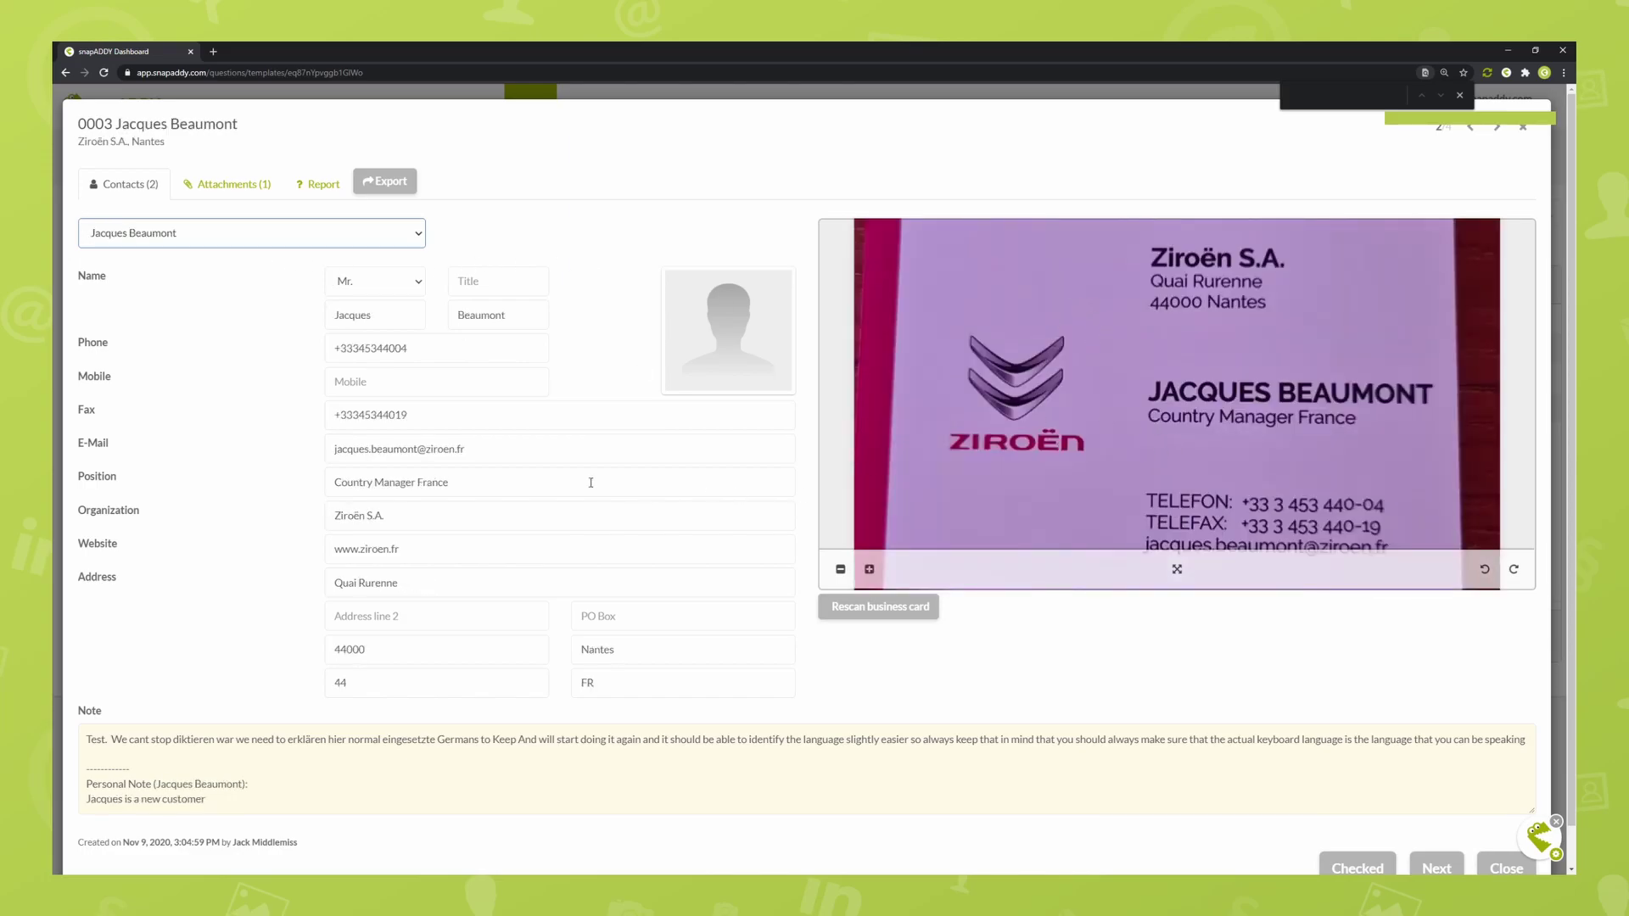
Check the first contact's E-Mail, Position, Organization, Website, Address and Fax fields against the business card image.
{"action": "left_click", "coordinate": [488, 450]}
{"action": "left_click", "coordinate": [477, 481]}
{"action": "left_click", "coordinate": [464, 510]}
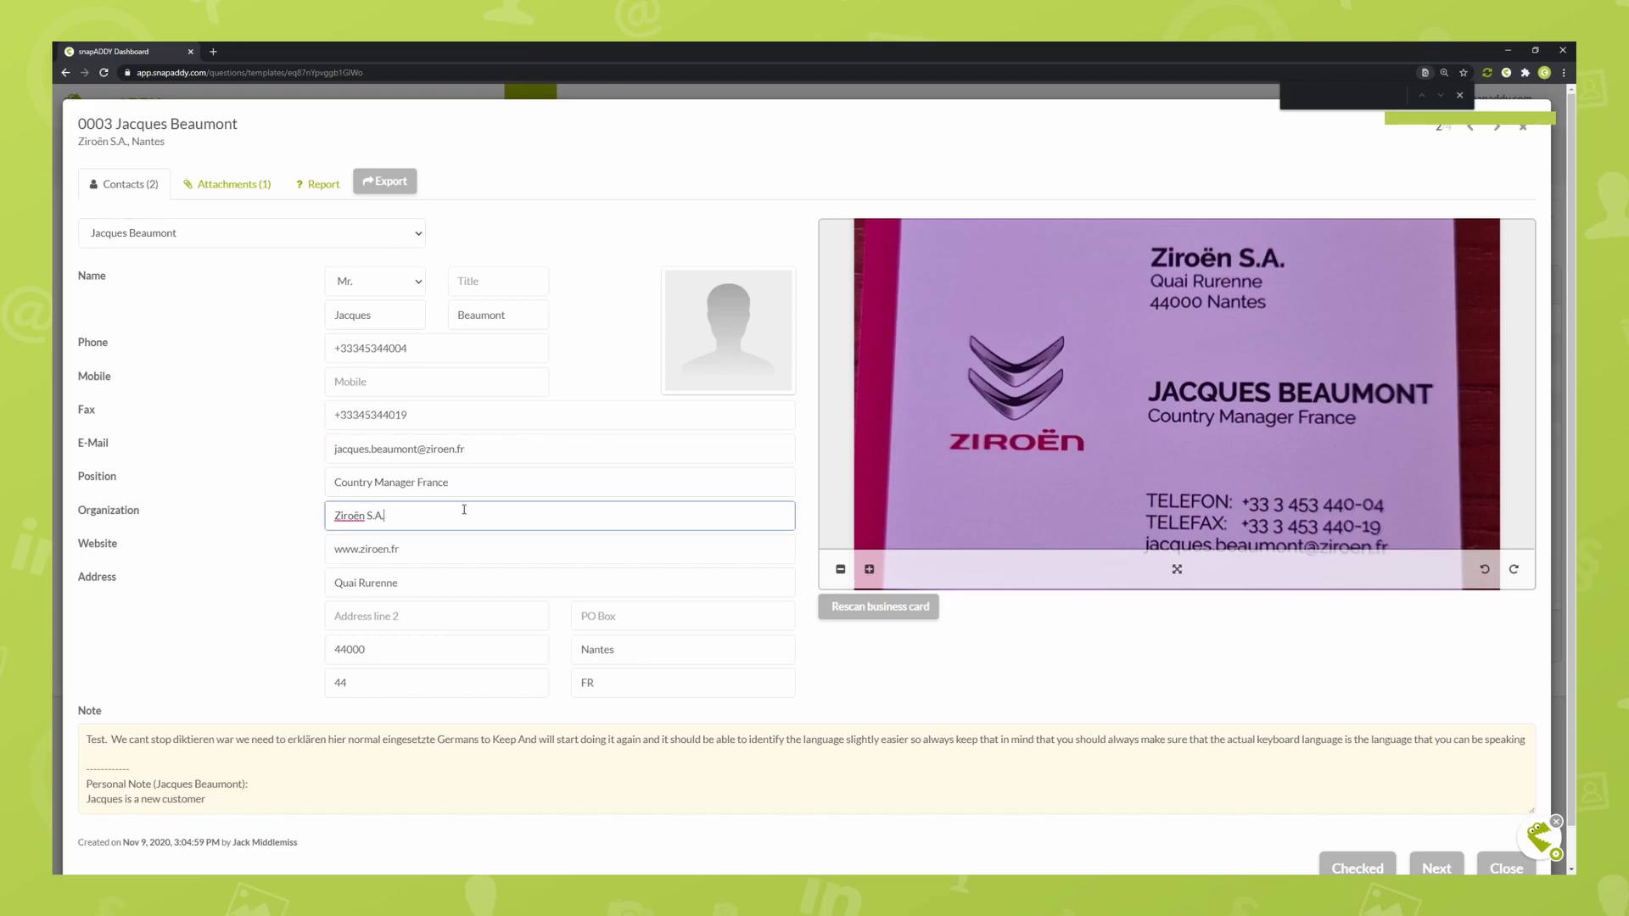
{"action": "left_click_drag", "start_coordinate": [1014, 485], "coordinate": [1005, 475]}
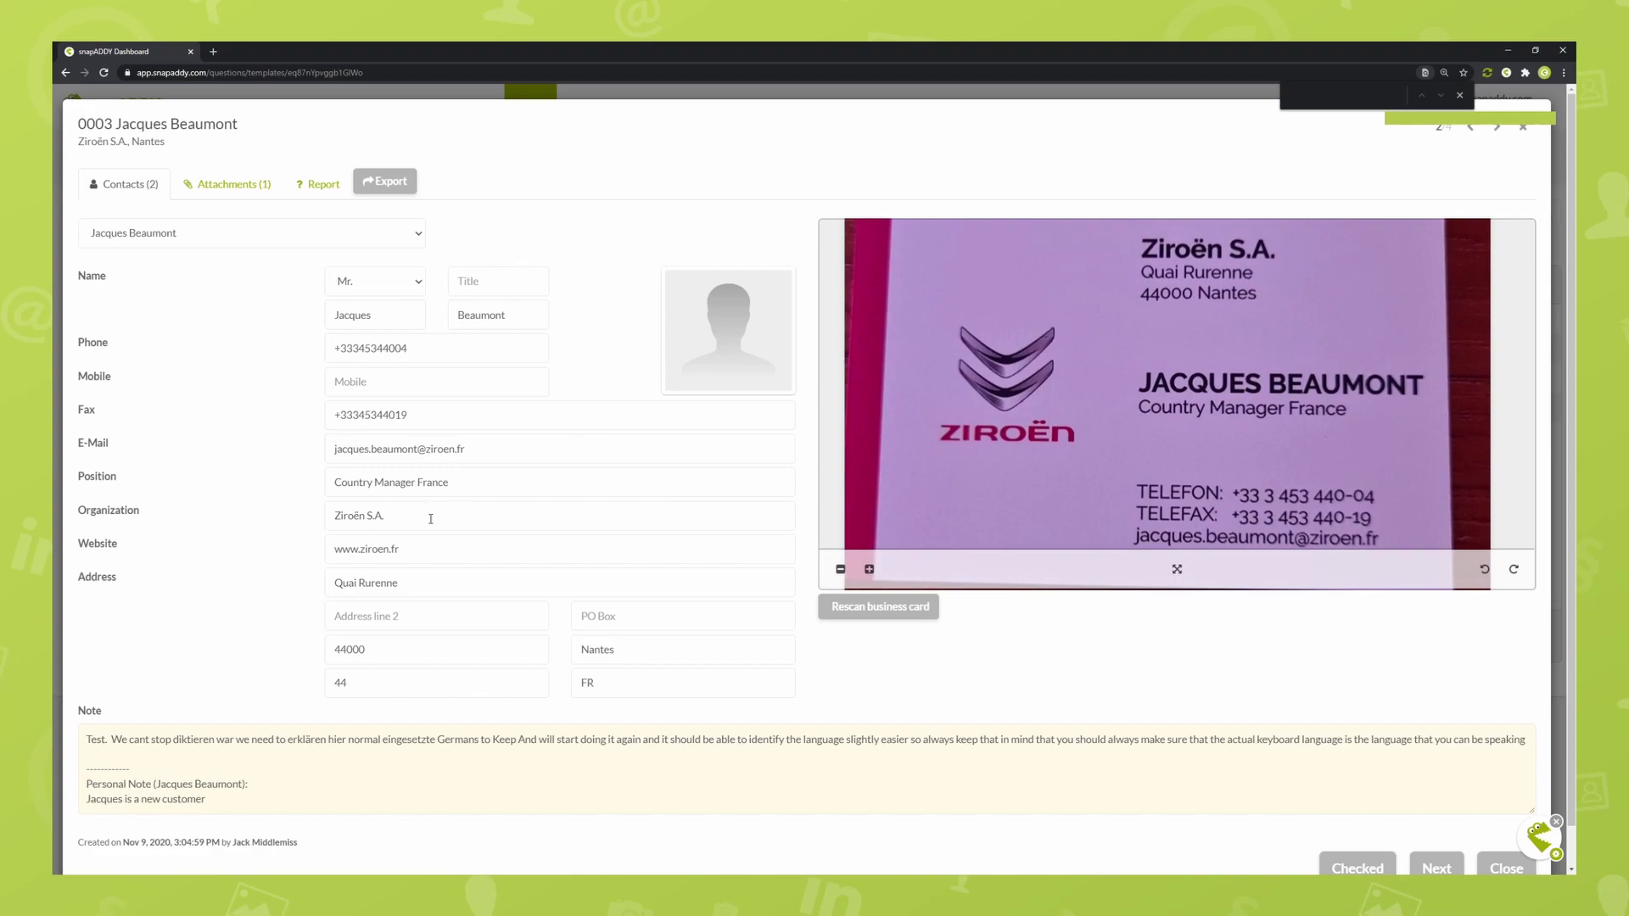
{"action": "left_click", "coordinate": [429, 550]}
{"action": "left_click", "coordinate": [630, 581]}
{"action": "left_click", "coordinate": [467, 408]}
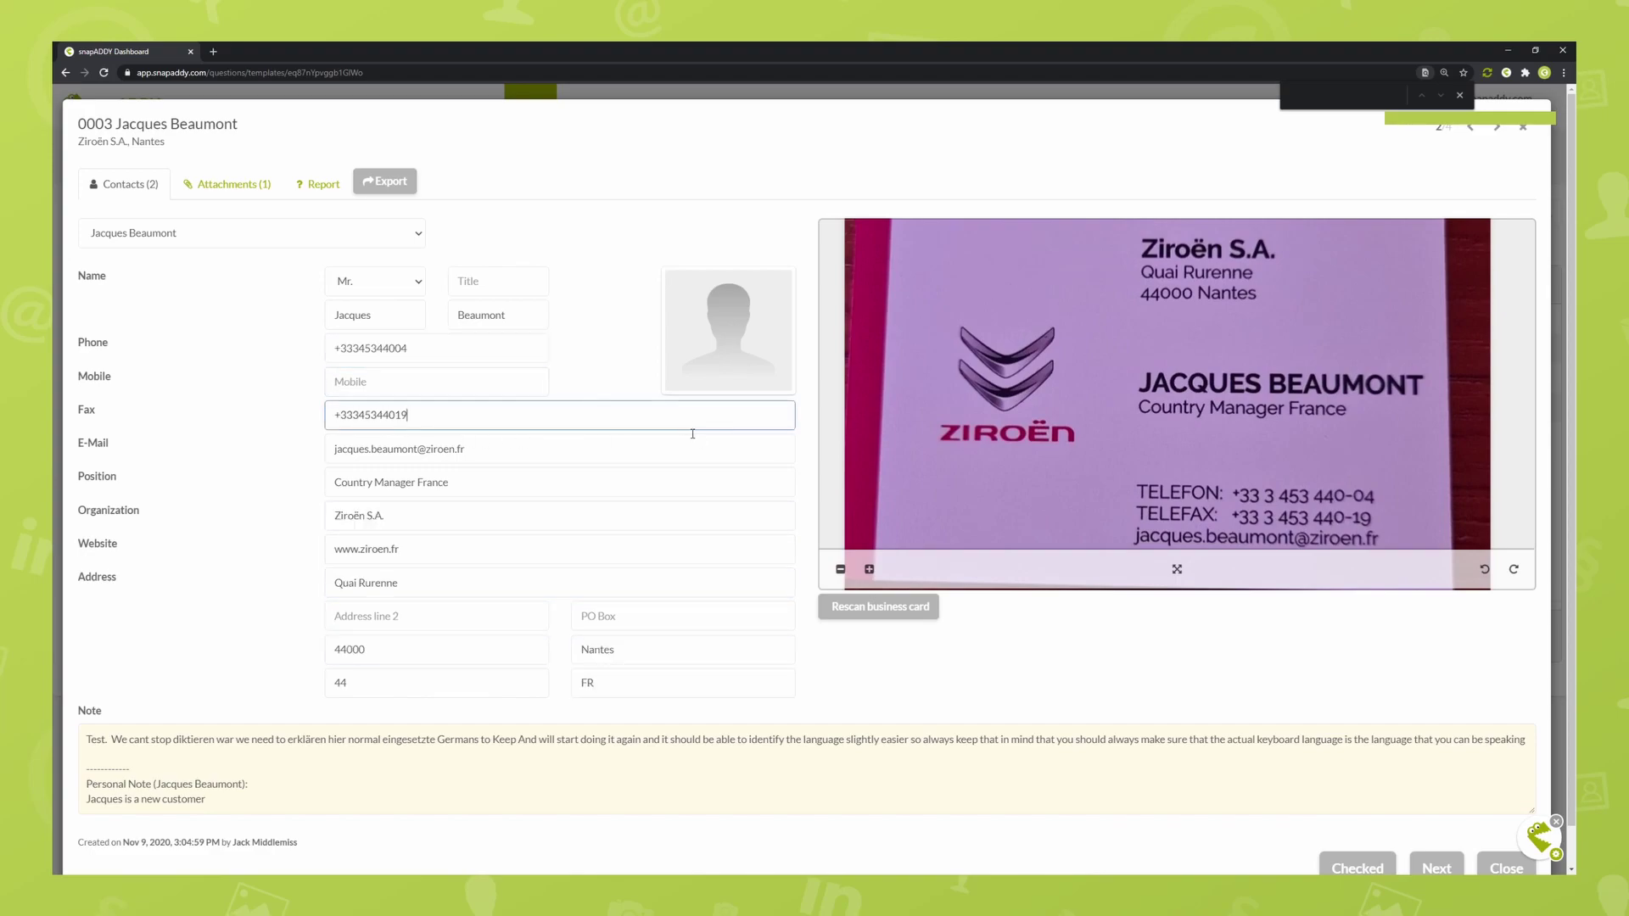
{"action": "left_click", "coordinate": [900, 658]}
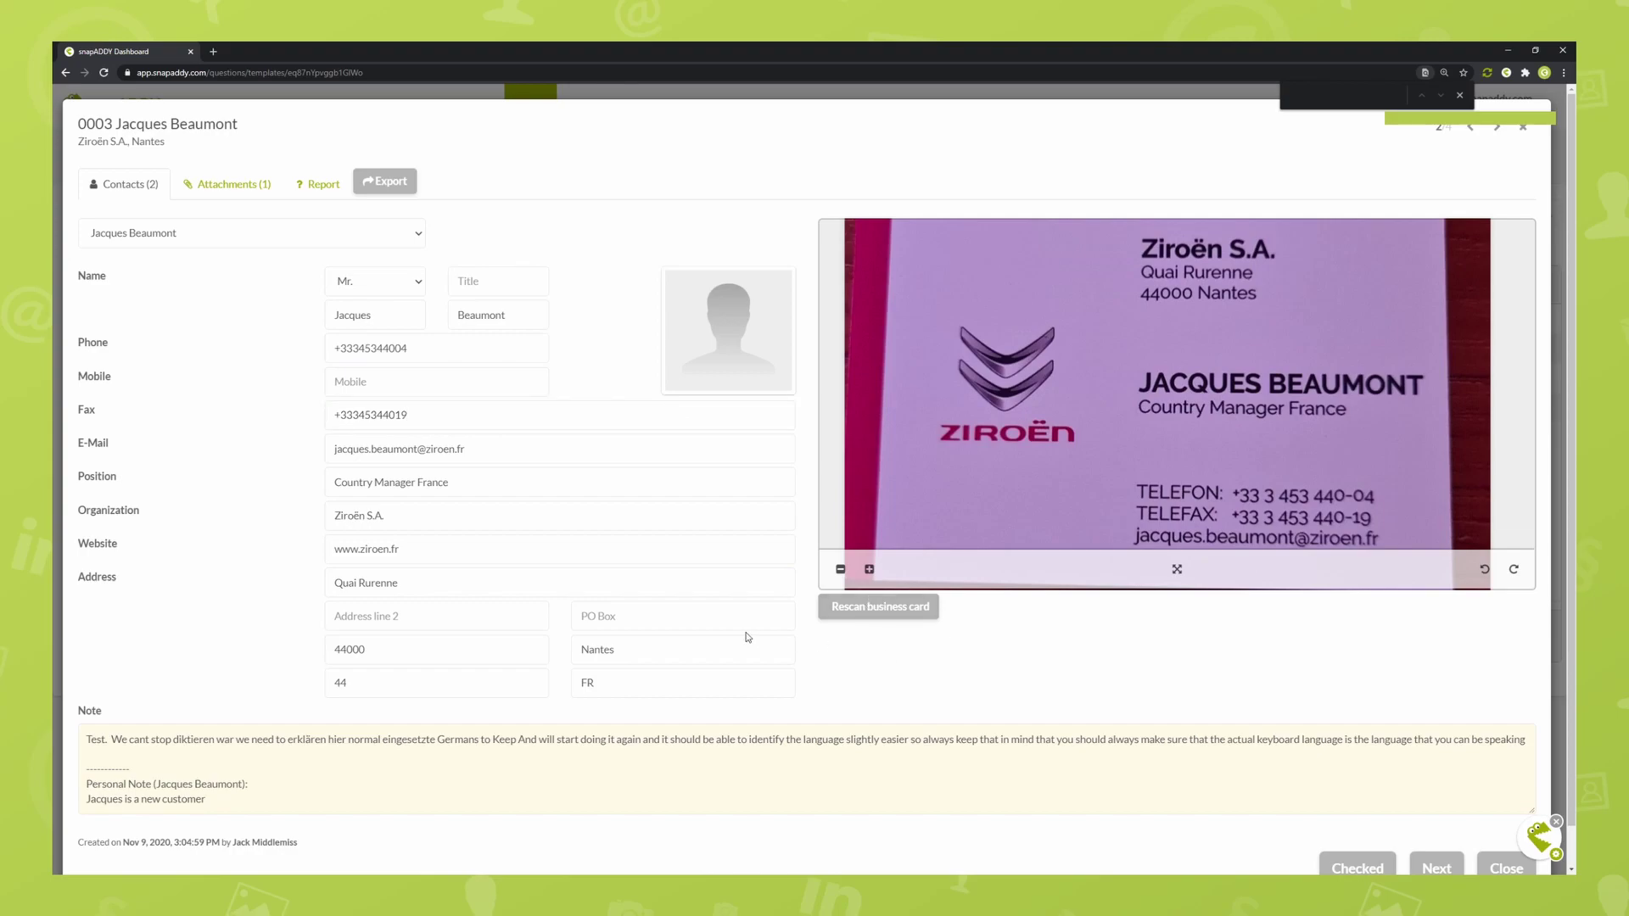
Clear the Organization and E-Mail fields of the first contact.
{"action": "triple_click", "coordinate": [432, 515]}
{"action": "key", "text": "BackSpace"}
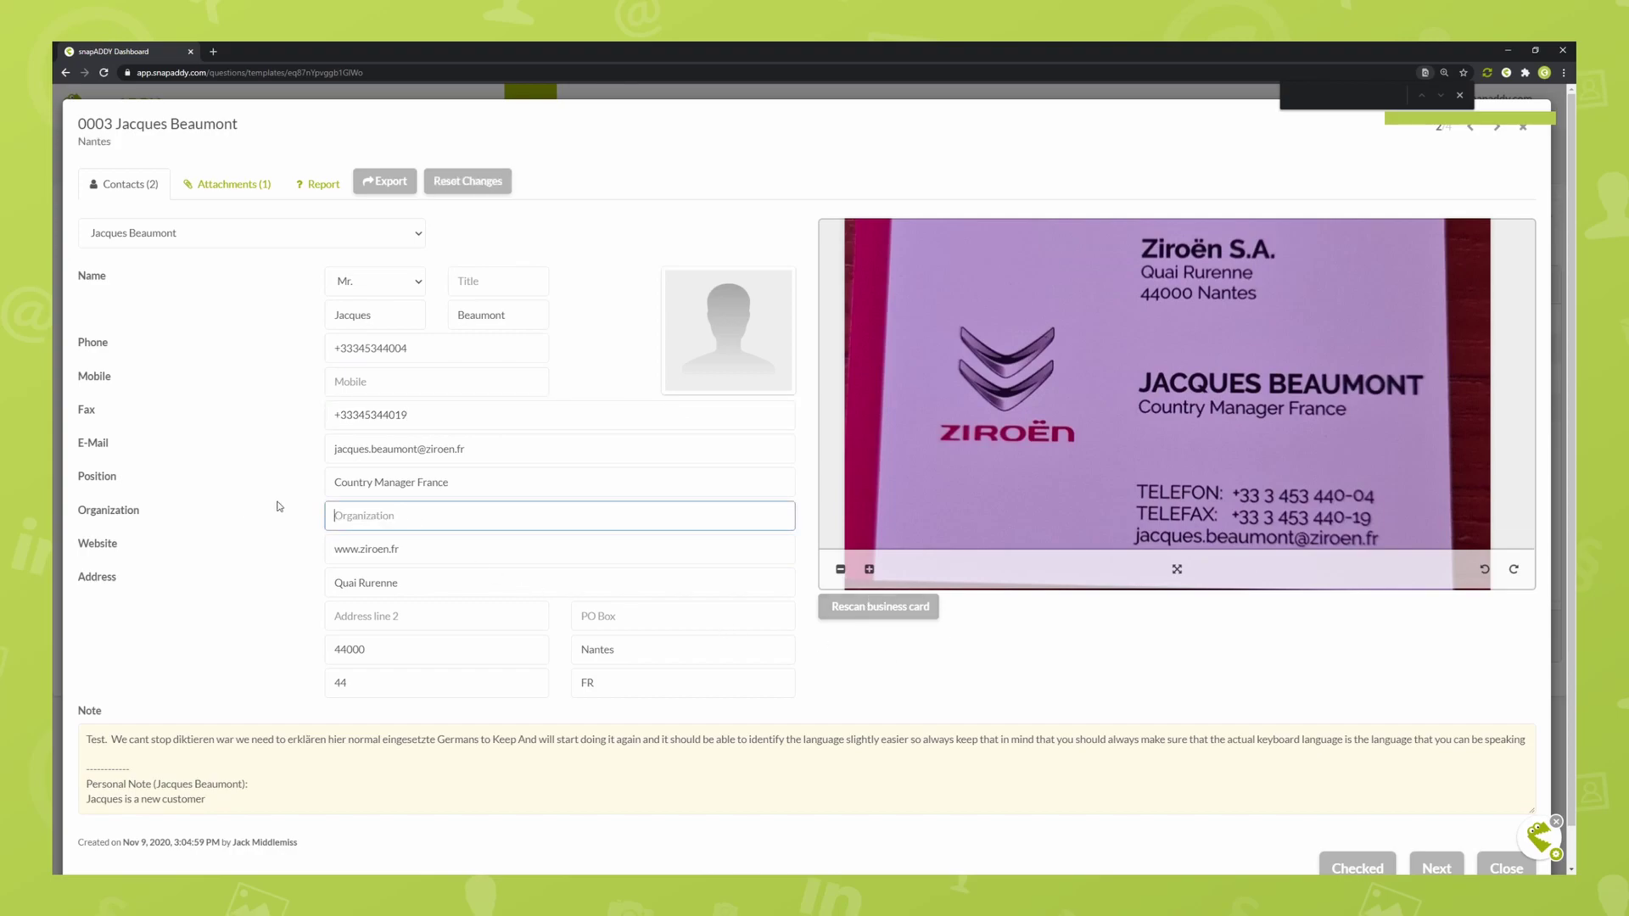
{"action": "triple_click", "coordinate": [489, 450]}
{"action": "key", "text": "BackSpace"}
{"action": "left_click", "coordinate": [226, 445]}
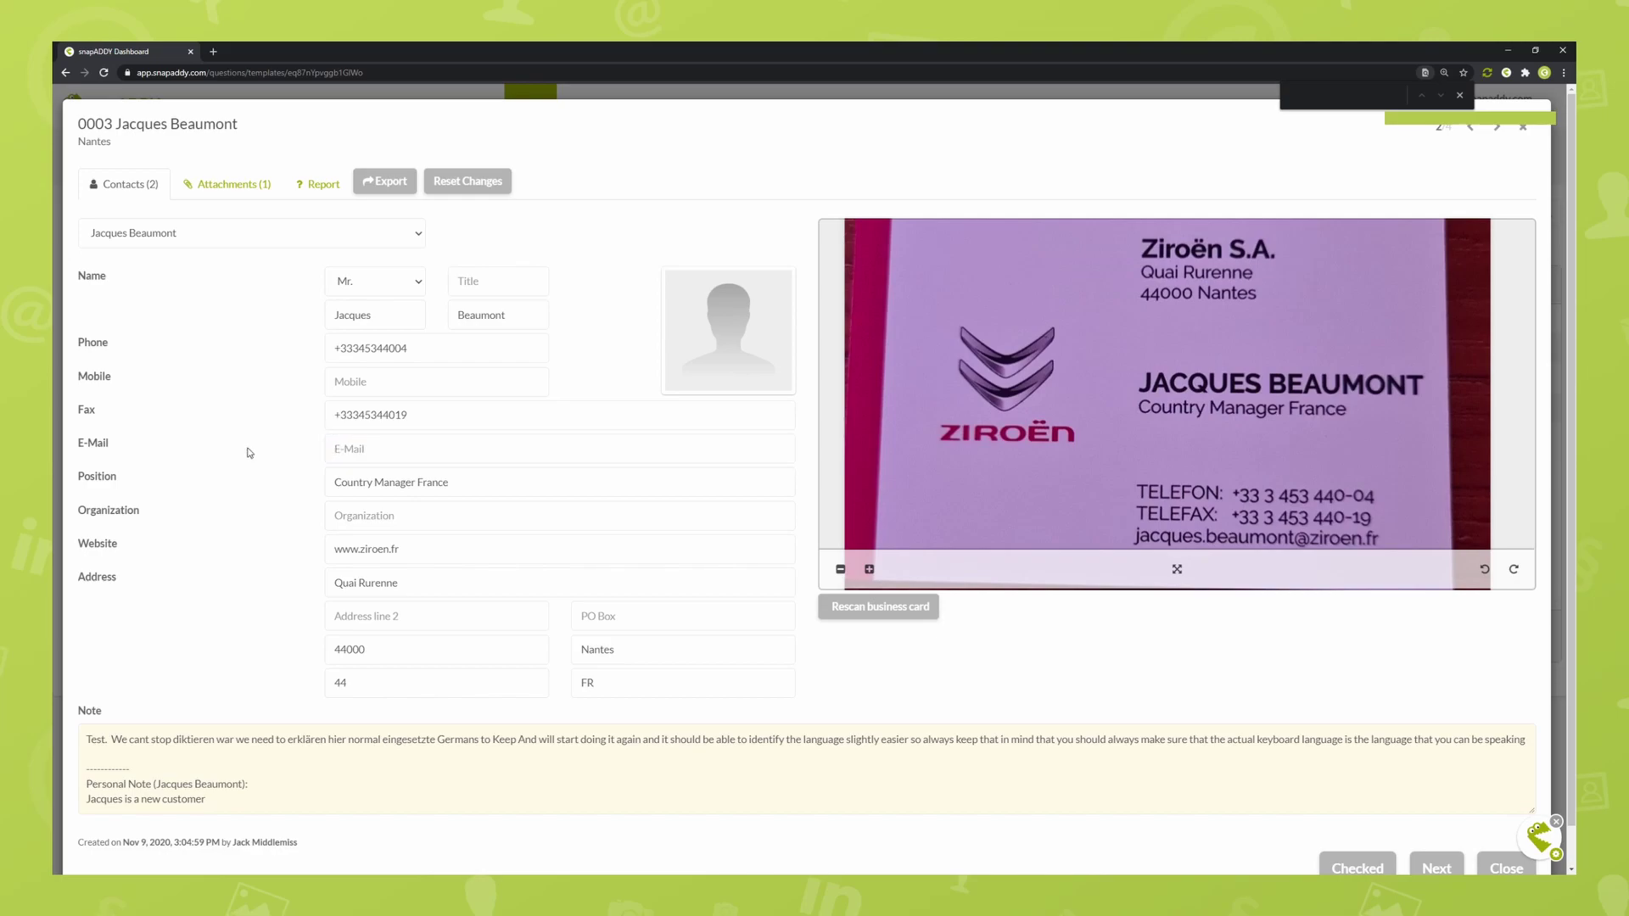
Rescan the first contact's business card, accept overriding the existing data, and check the E-Mail and Organization fields.
{"action": "left_click", "coordinate": [865, 607]}
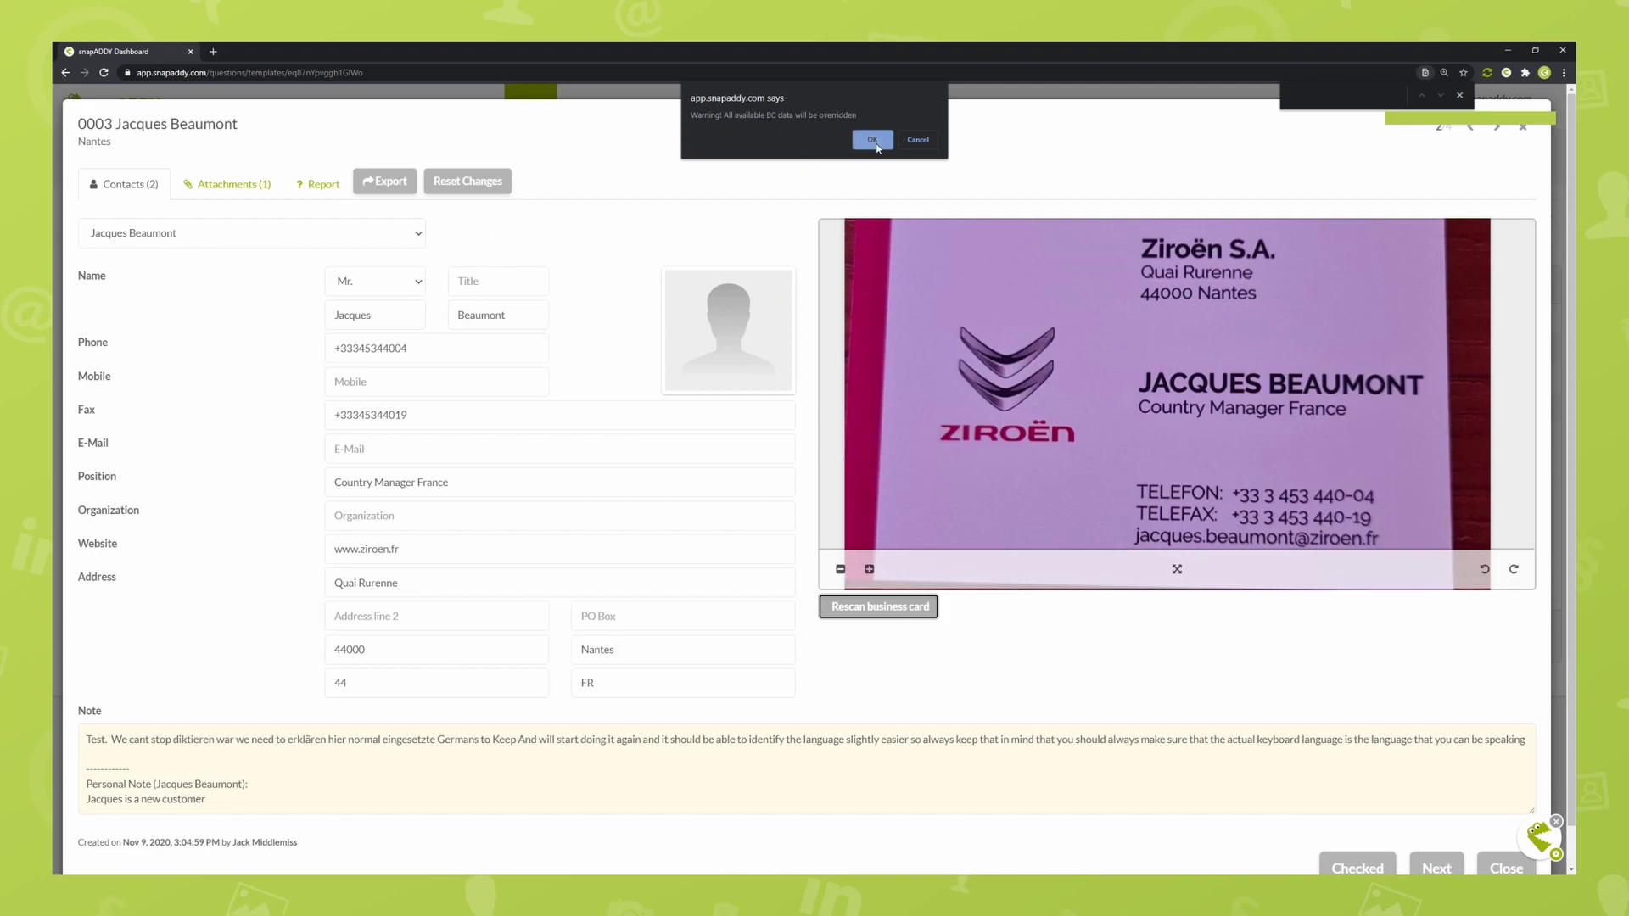
{"action": "left_click", "coordinate": [873, 140]}
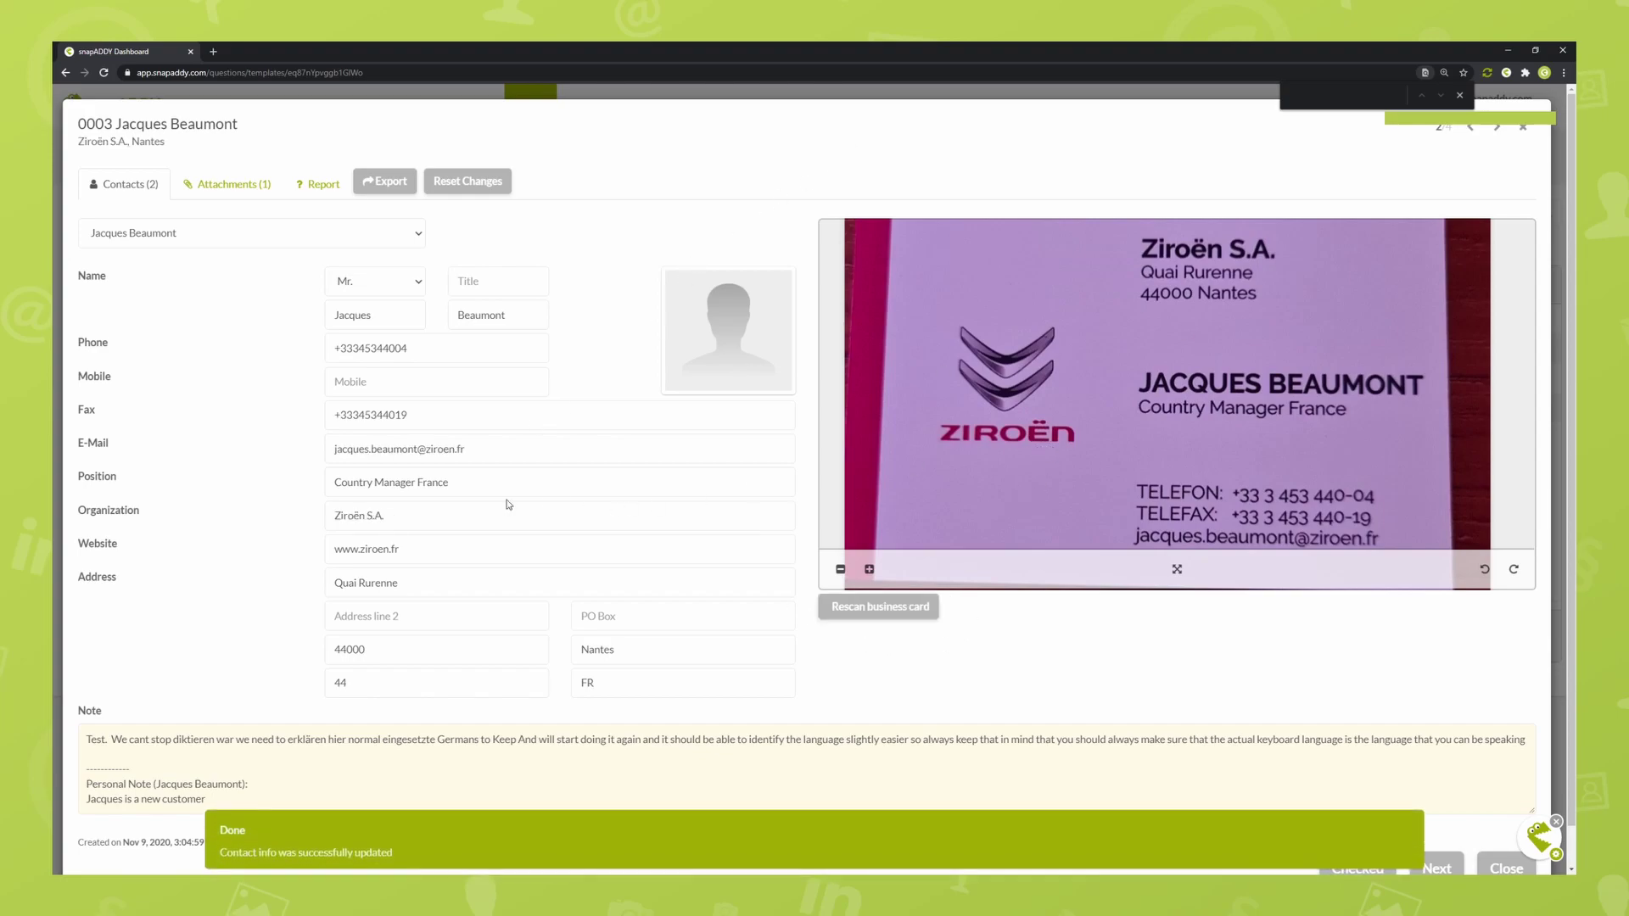
{"action": "triple_click", "coordinate": [494, 447]}
{"action": "triple_click", "coordinate": [361, 516]}
{"action": "left_click", "coordinate": [264, 571]}
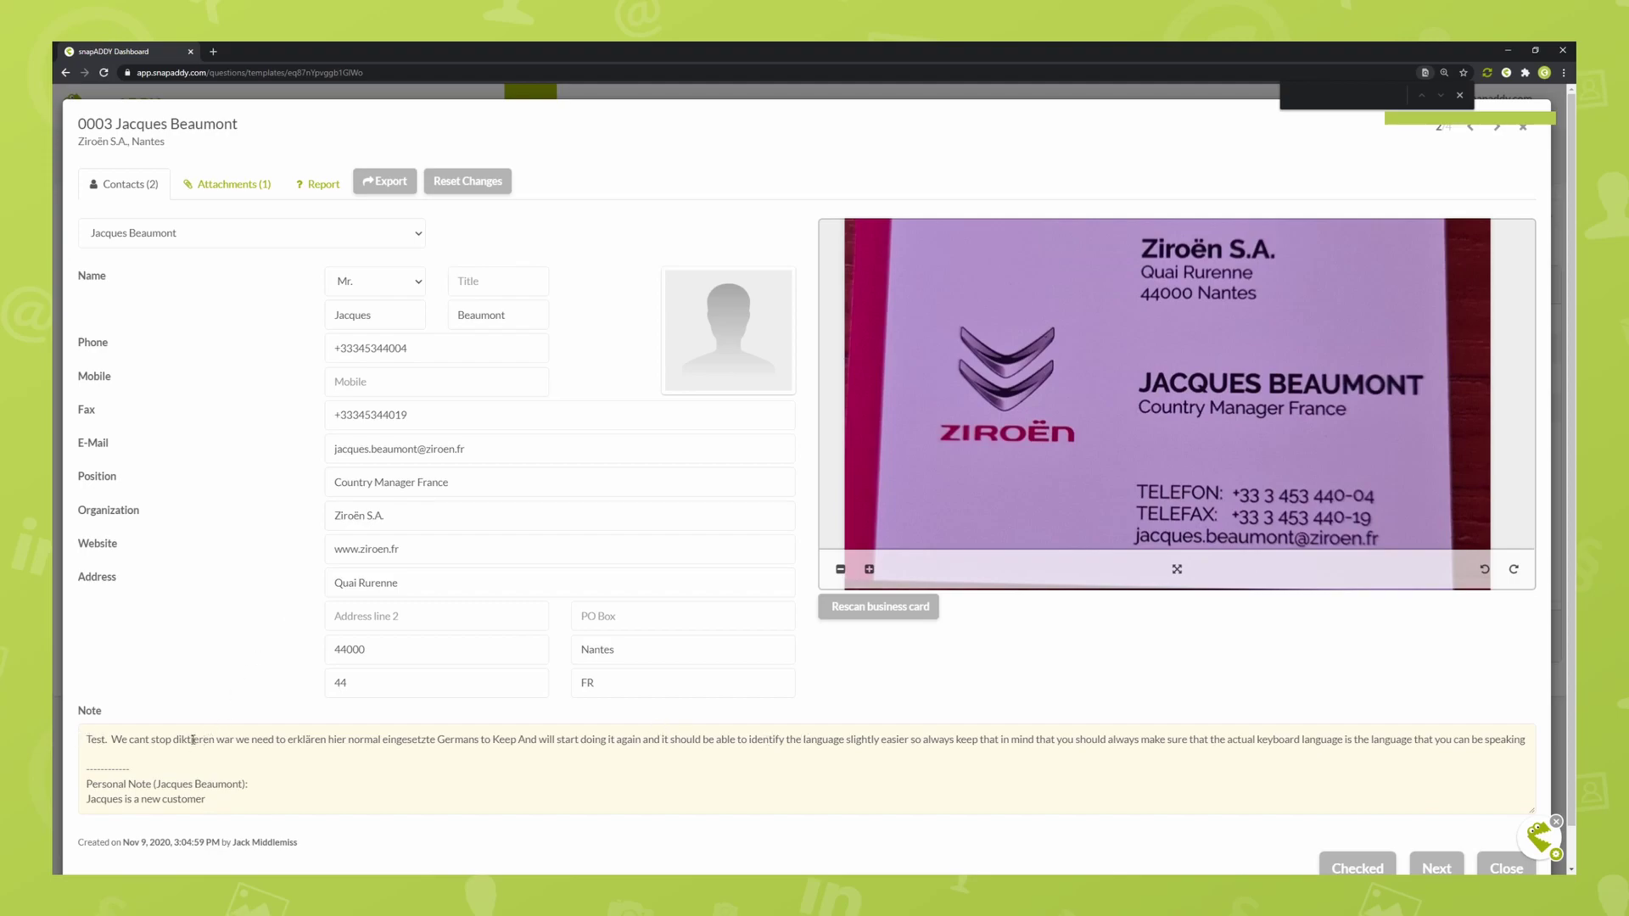
Read the general note and the personal note recorded for the first contact.
{"action": "left_click_drag", "start_coordinate": [87, 742], "coordinate": [1523, 743]}
{"action": "left_click", "coordinate": [634, 774]}
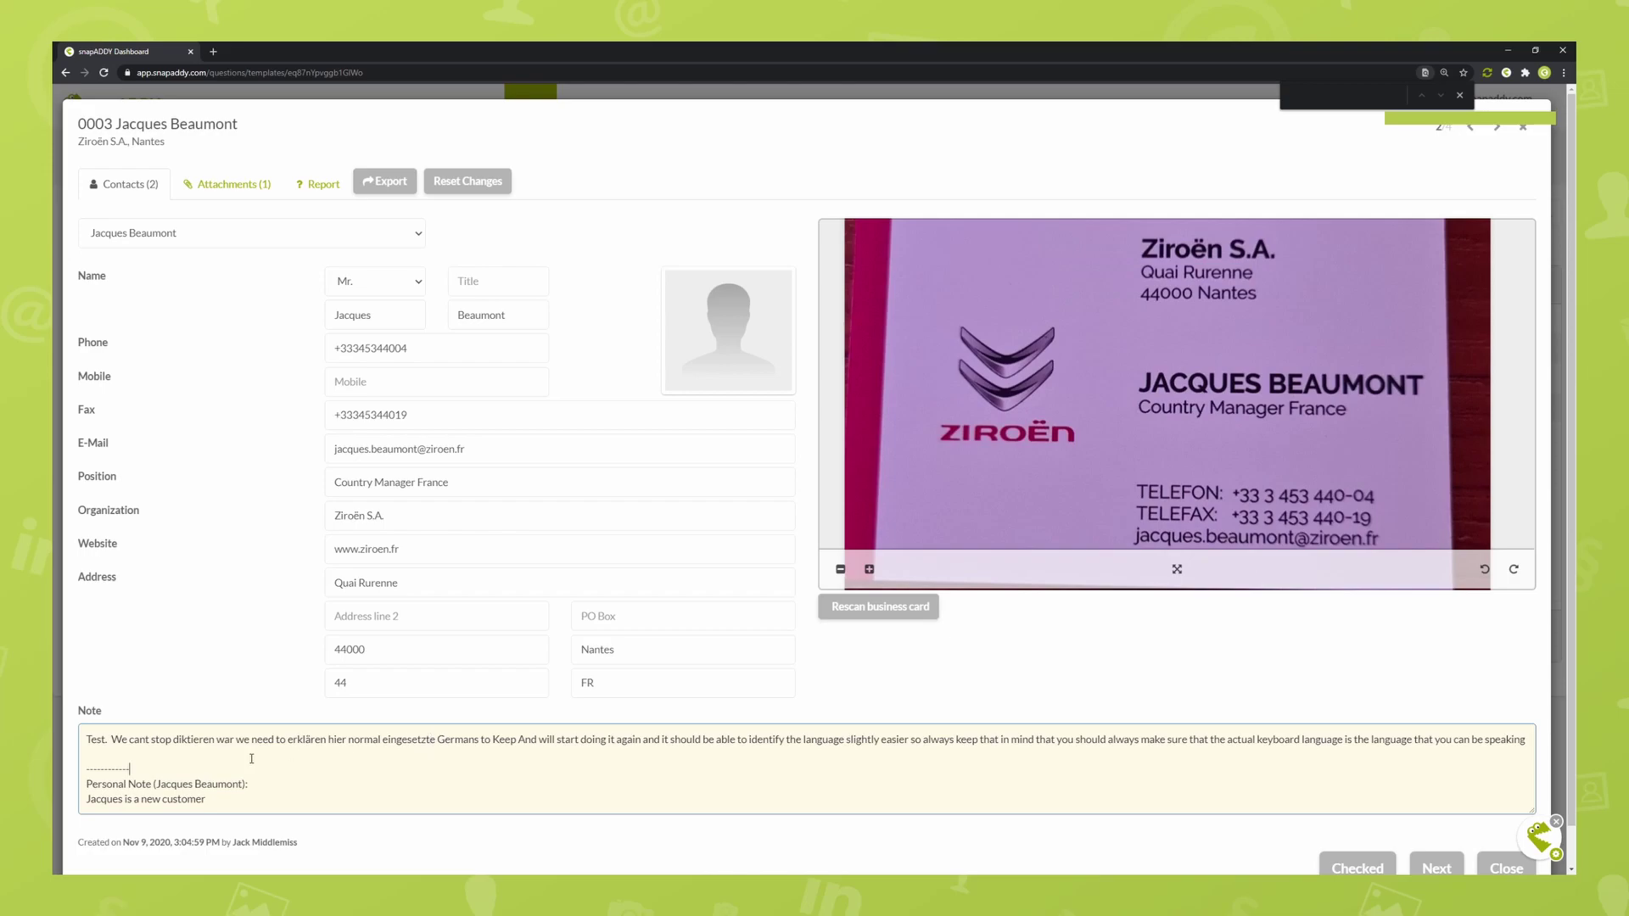
{"action": "left_click_drag", "start_coordinate": [174, 741], "coordinate": [398, 751]}
{"action": "left_click", "coordinate": [417, 740]}
{"action": "left_click_drag", "start_coordinate": [274, 740], "coordinate": [389, 740]}
{"action": "left_click_drag", "start_coordinate": [647, 740], "coordinate": [1175, 702]}
{"action": "left_click", "coordinate": [1495, 704]}
{"action": "left_click", "coordinate": [1174, 702]}
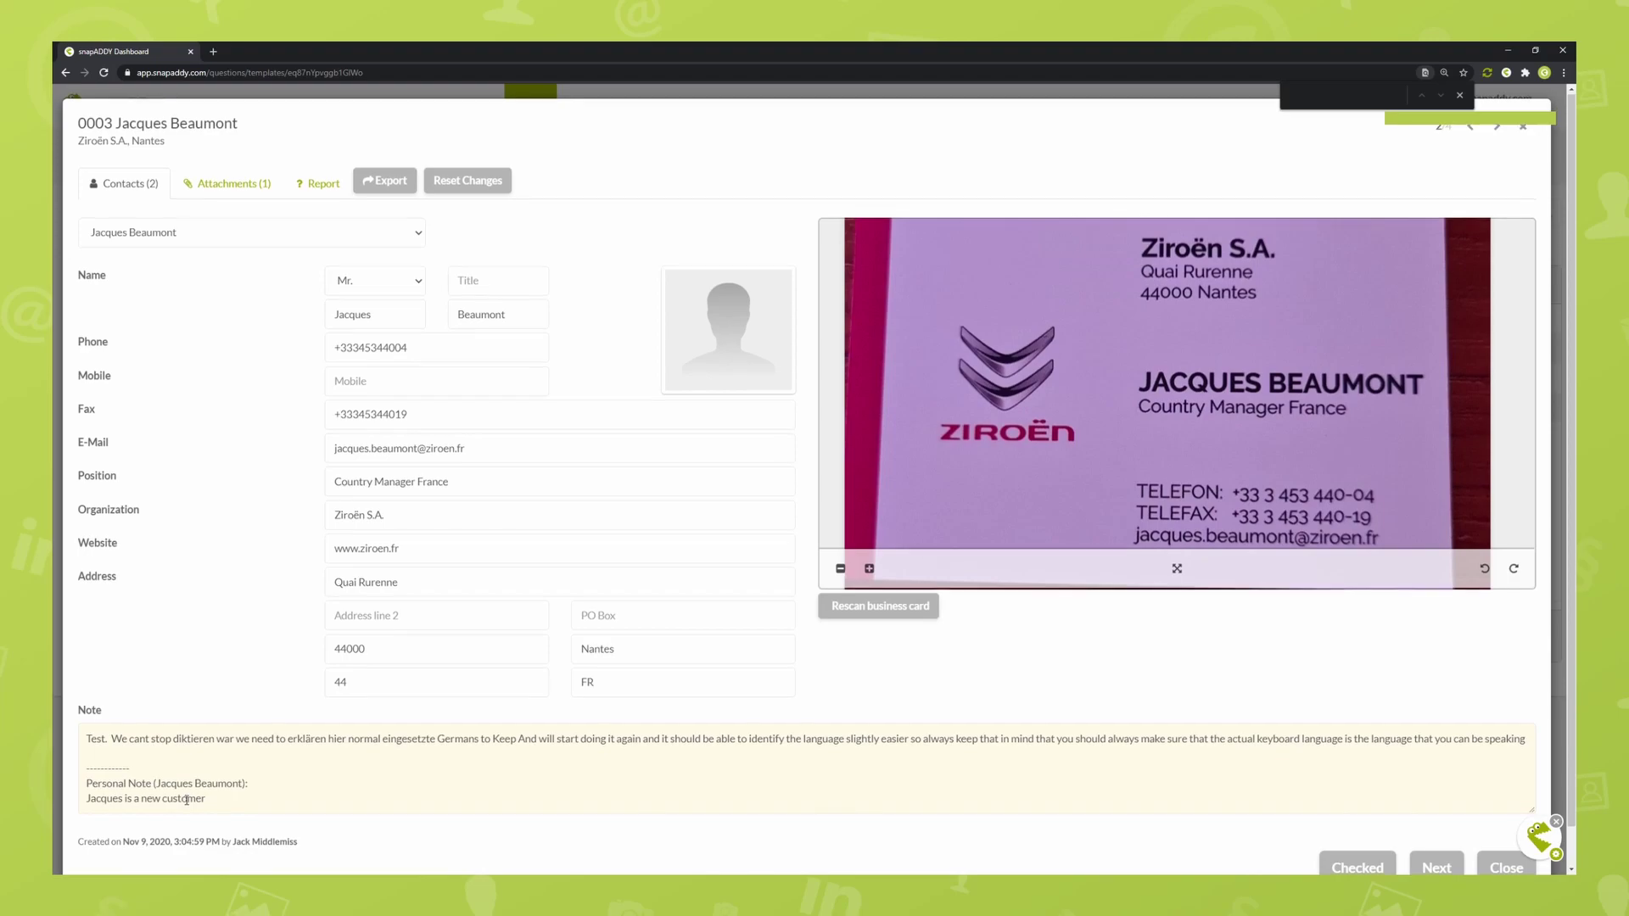
{"action": "scroll", "coordinate": [186, 800], "scroll_direction": "down", "scroll_amount": 1}
{"action": "left_click_drag", "start_coordinate": [88, 741], "coordinate": [246, 742]}
{"action": "left_click", "coordinate": [246, 742]}
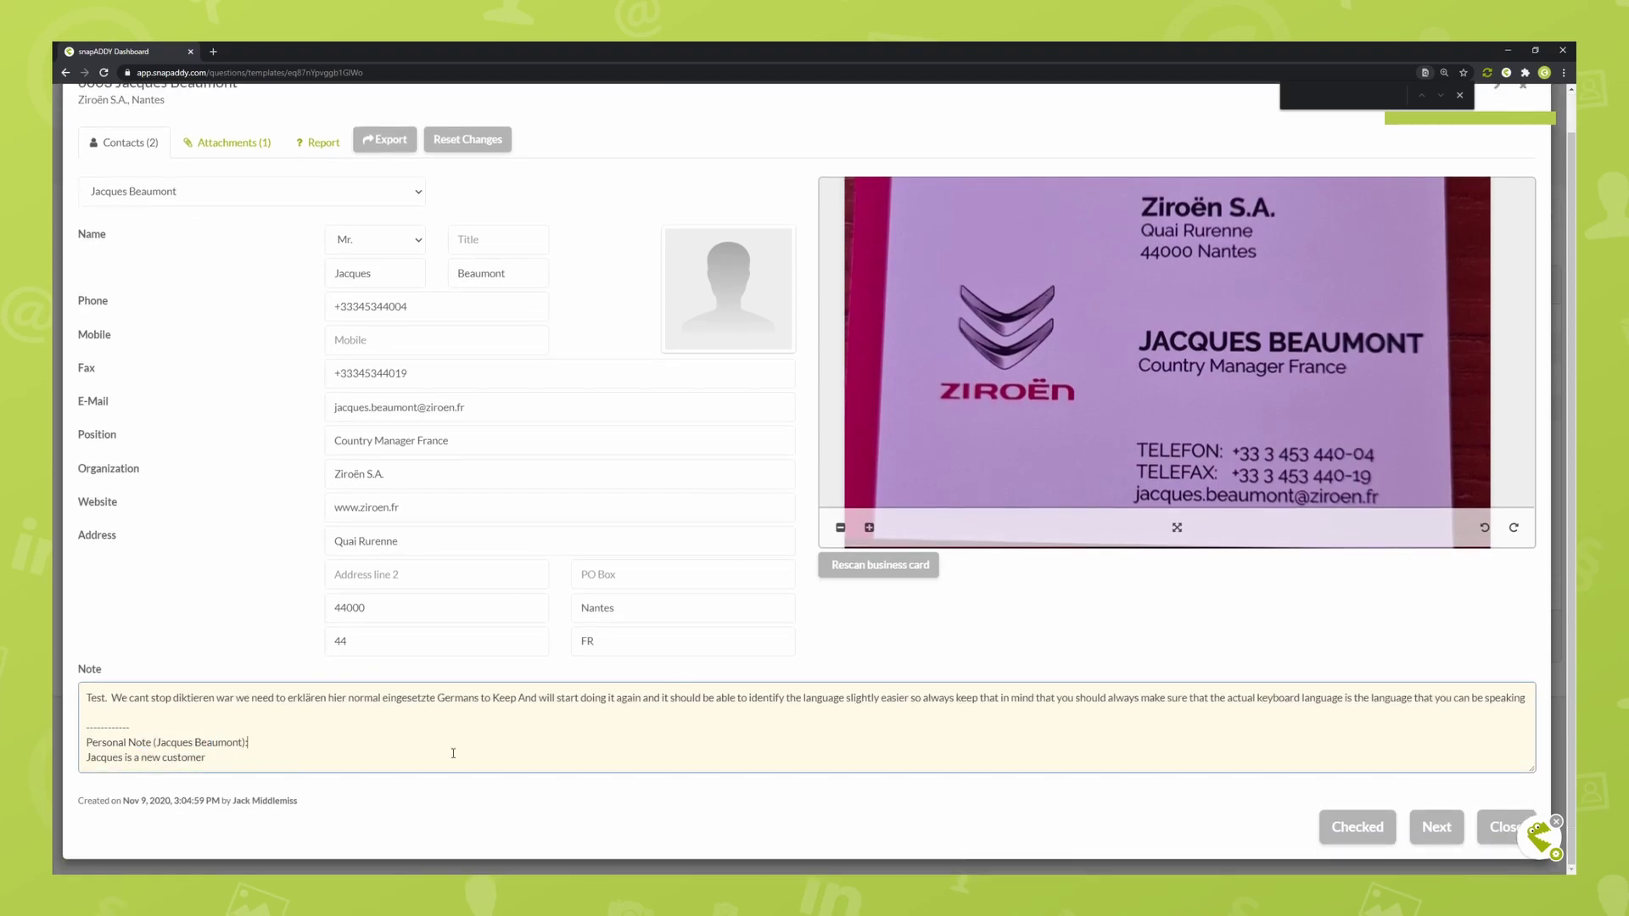
{"action": "left_click_drag", "start_coordinate": [85, 757], "coordinate": [238, 761]}
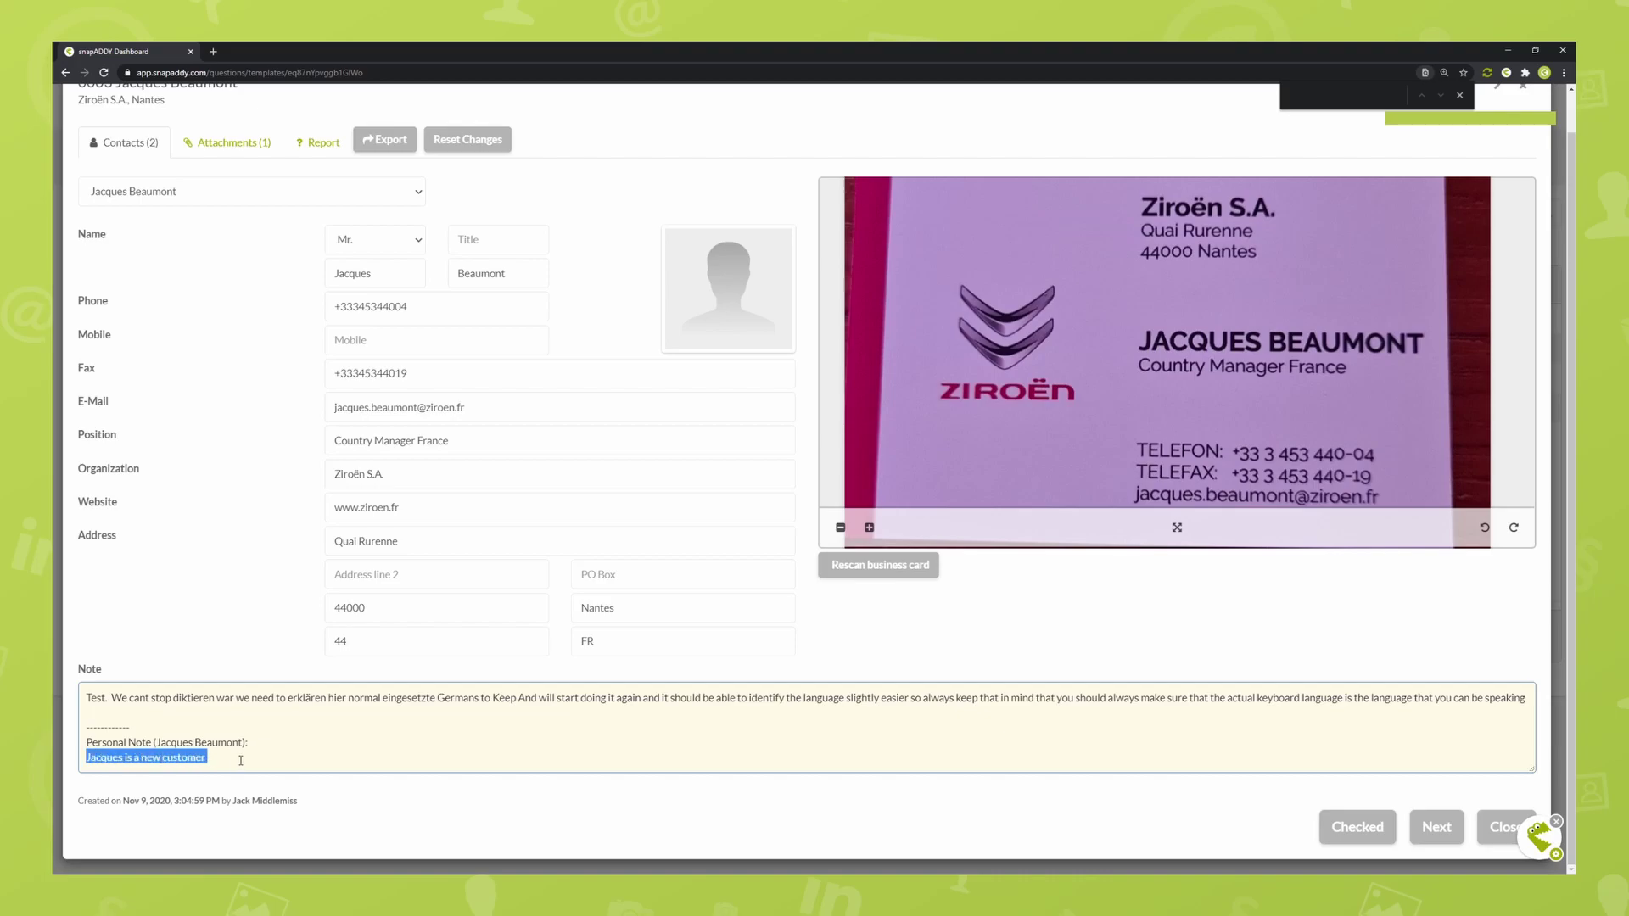
Switch to the second contact in report 0003 and read the personal note and the shared general note.
{"action": "left_click", "coordinate": [284, 191]}
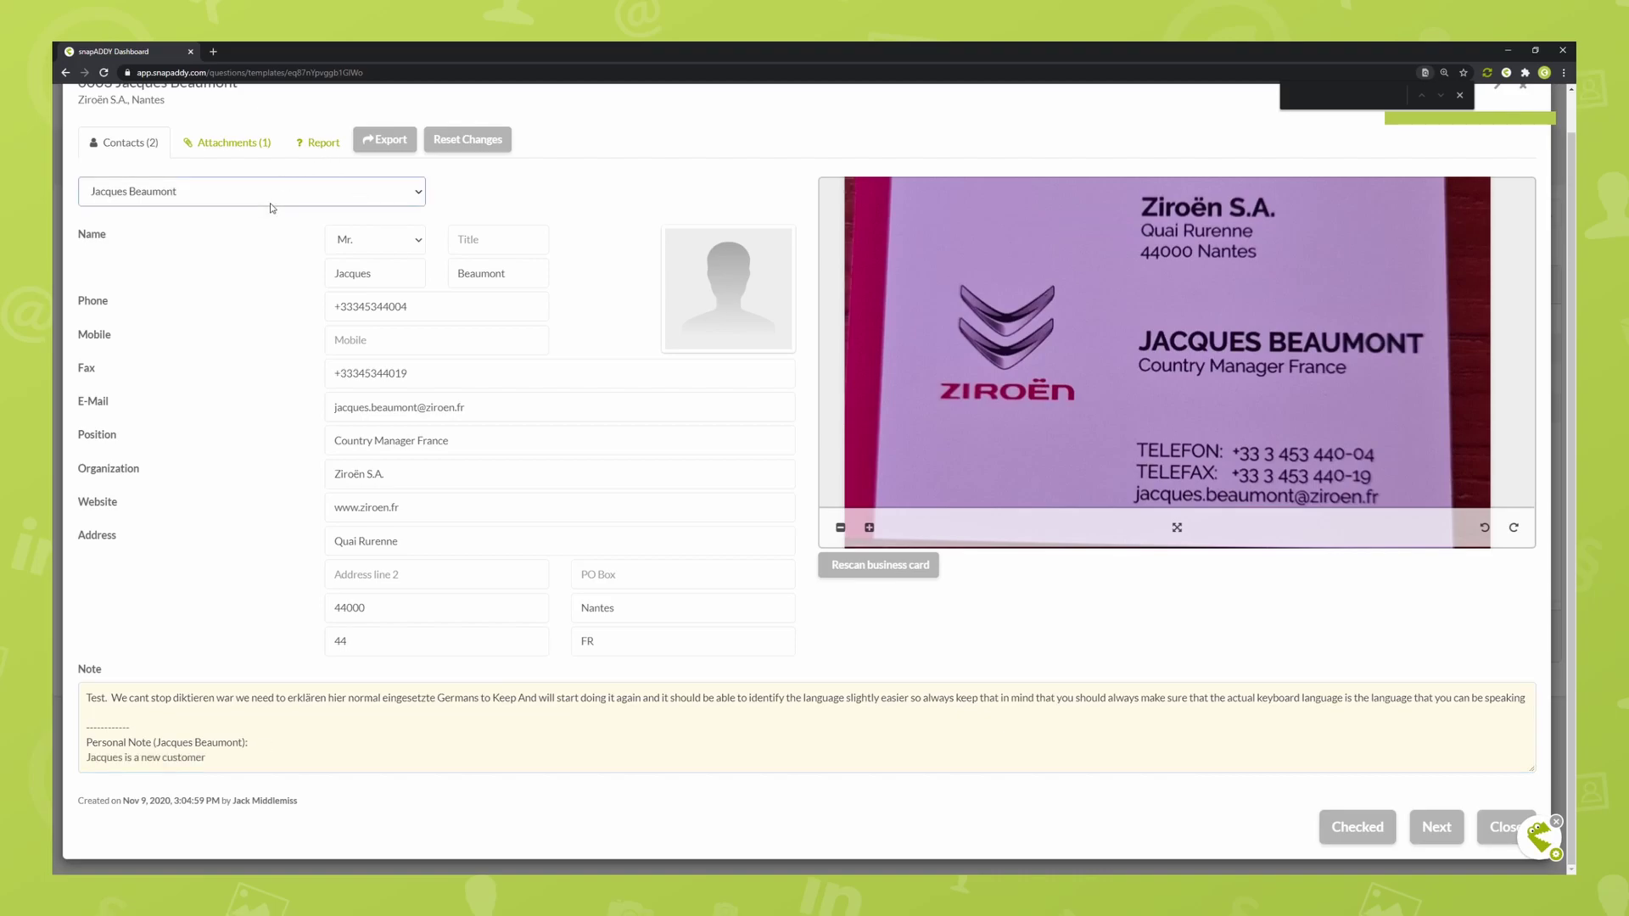
{"action": "key", "text": "Down"}
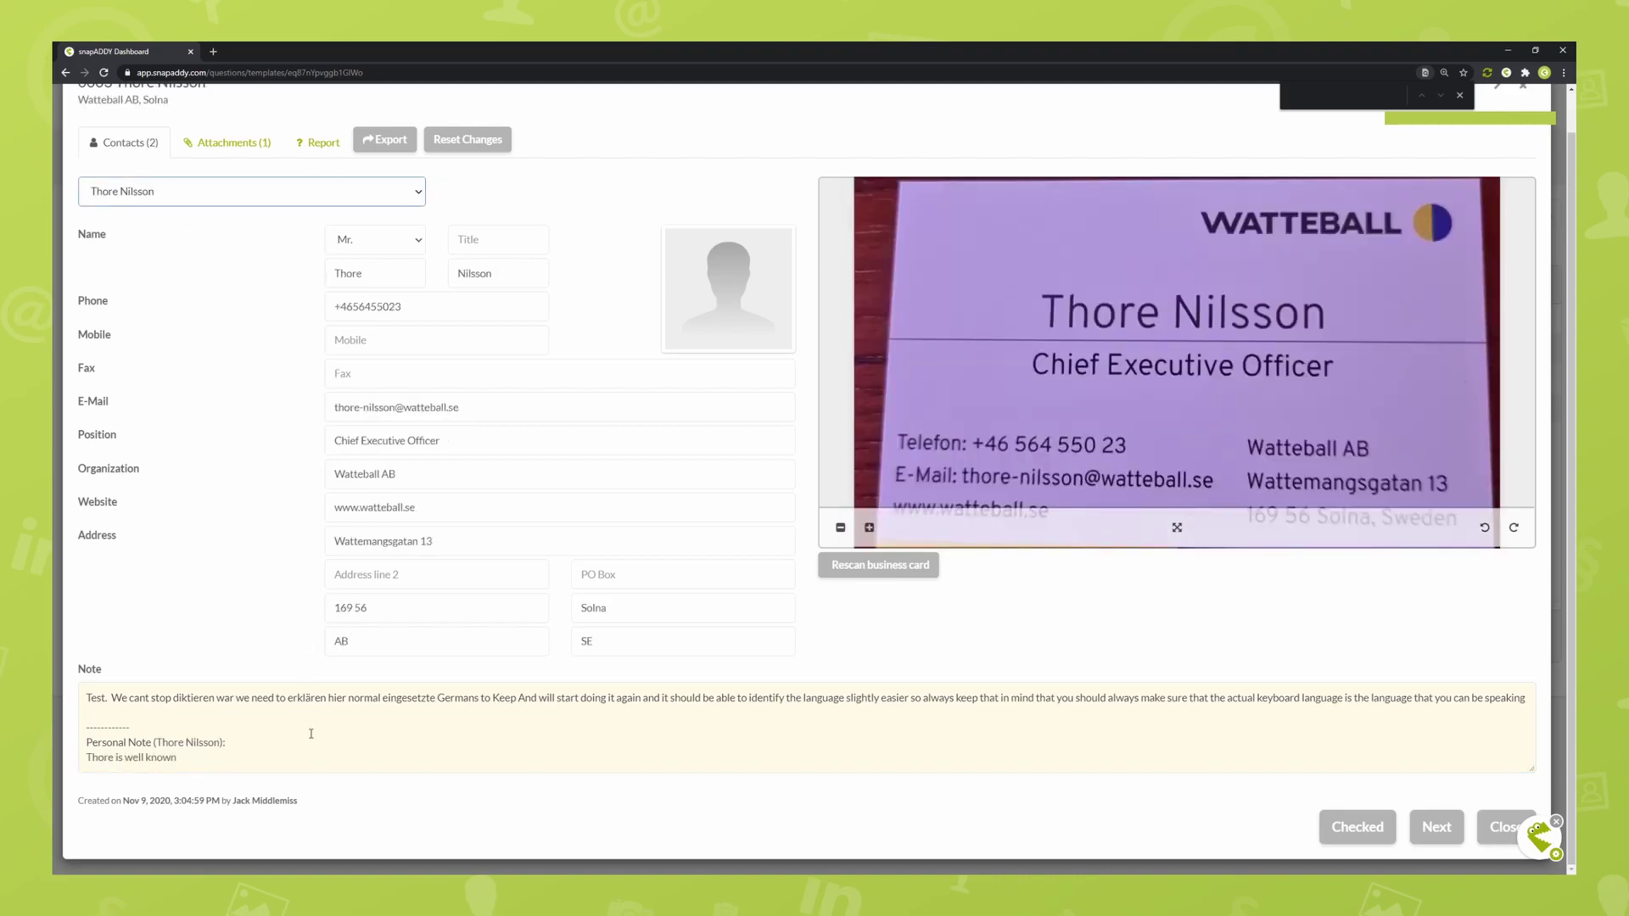
{"action": "left_click_drag", "start_coordinate": [86, 757], "coordinate": [178, 757]}
{"action": "left_click", "coordinate": [178, 757]}
{"action": "left_click_drag", "start_coordinate": [136, 701], "coordinate": [1042, 701]}
{"action": "left_click", "coordinate": [1113, 738]}
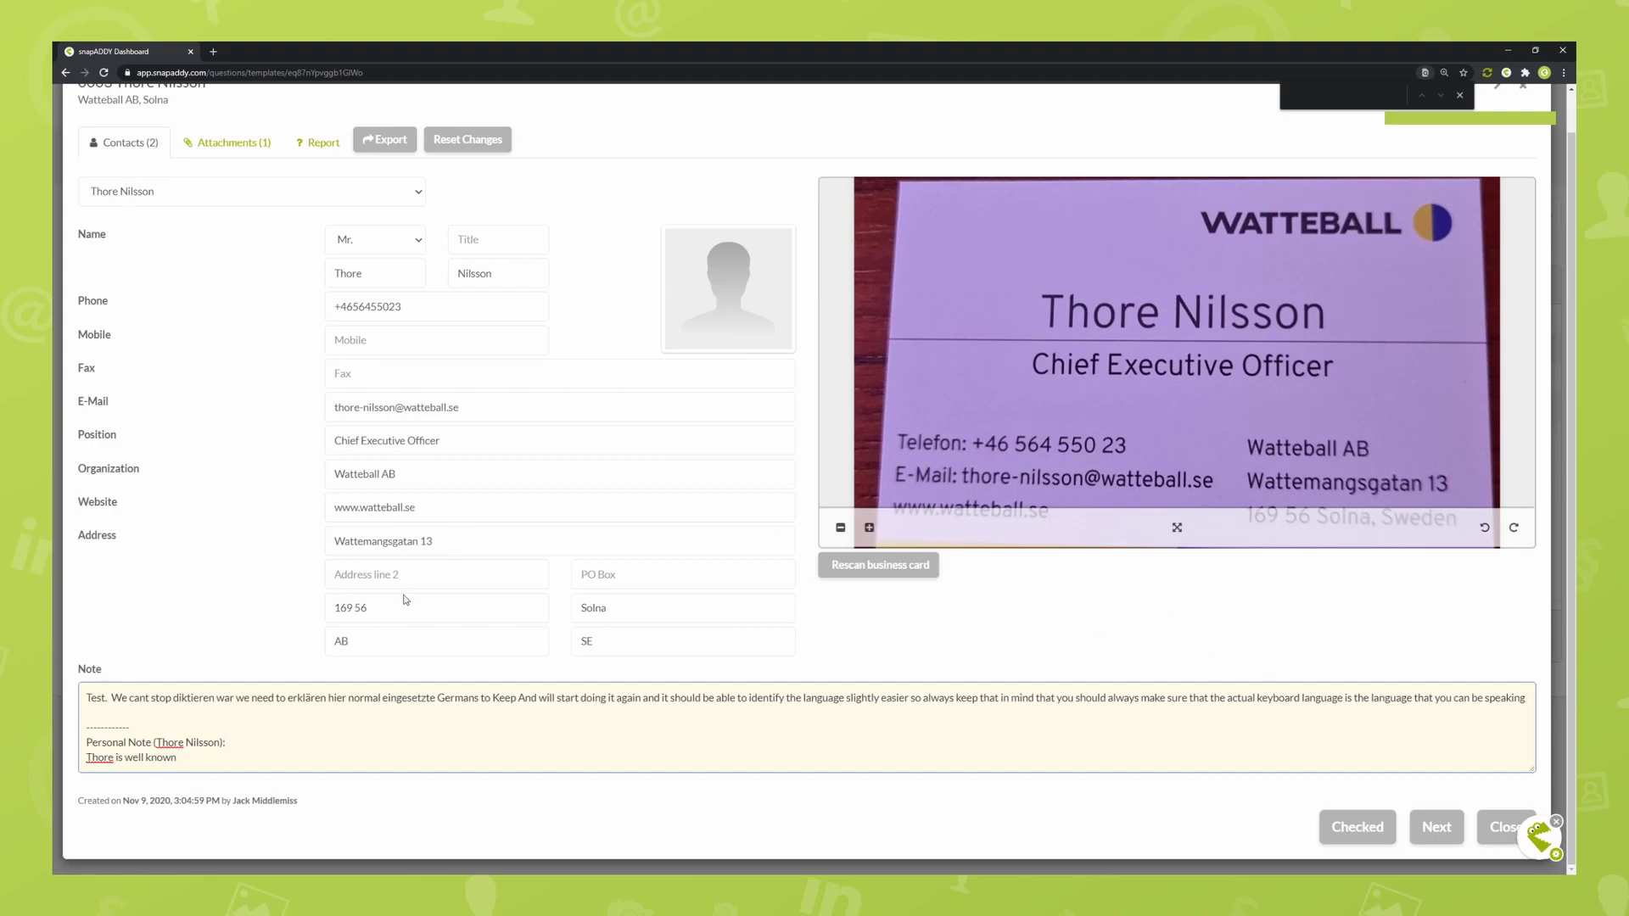
View the photo attached to report 0003 and bring up its questionnaire answers.
{"action": "scroll", "coordinate": [314, 390], "scroll_direction": "up", "scroll_amount": 1}
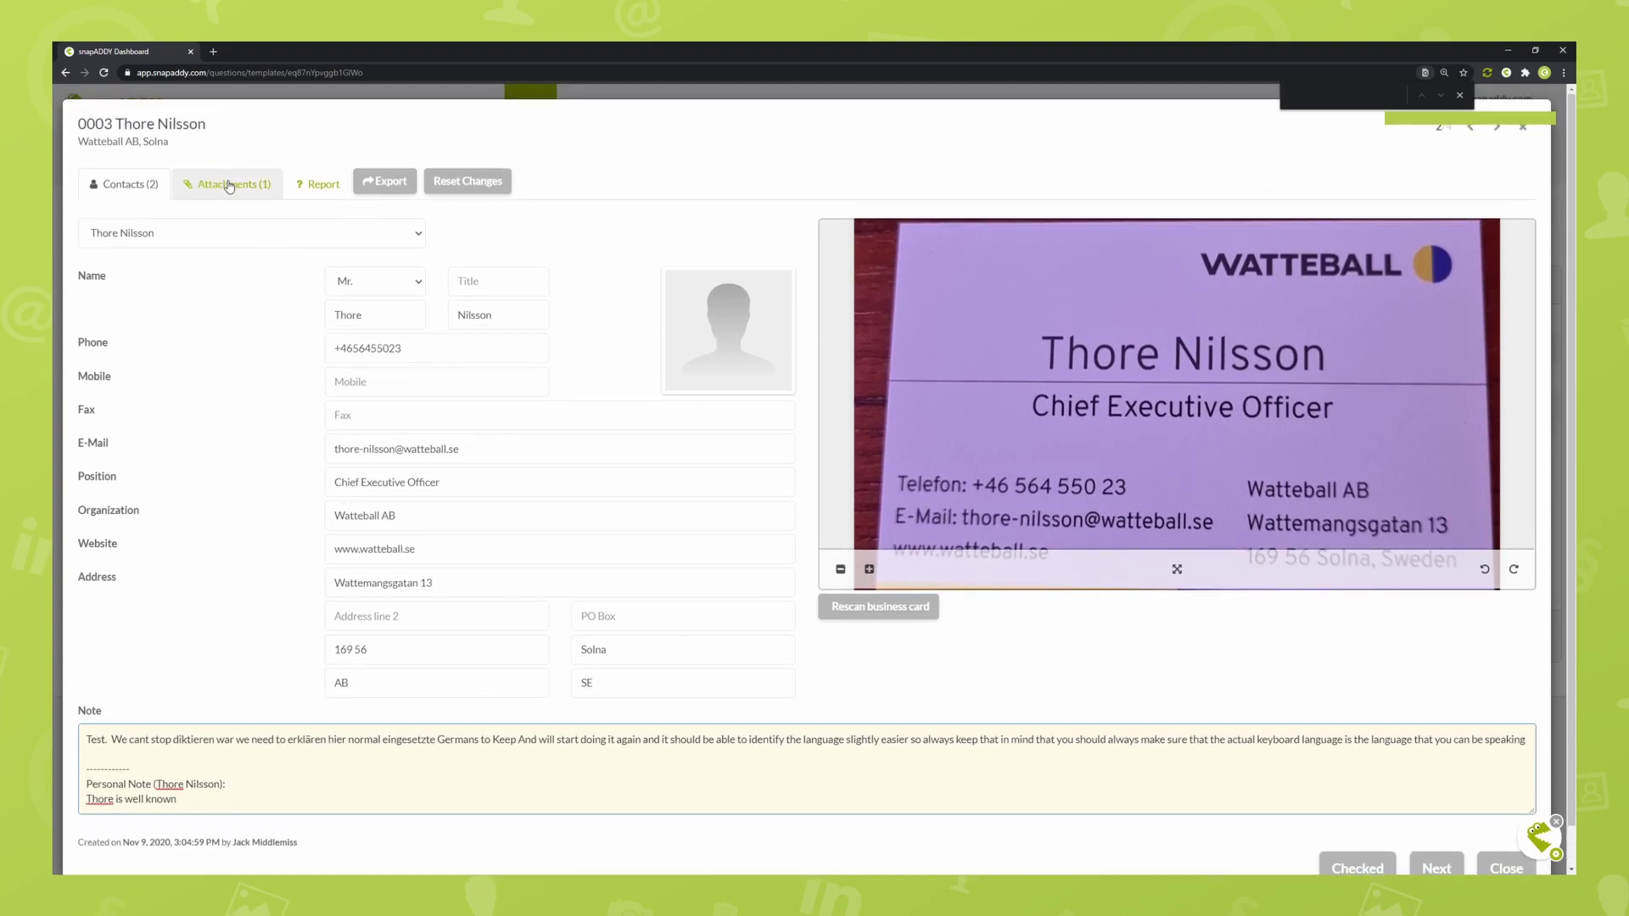
{"action": "left_click", "coordinate": [229, 184]}
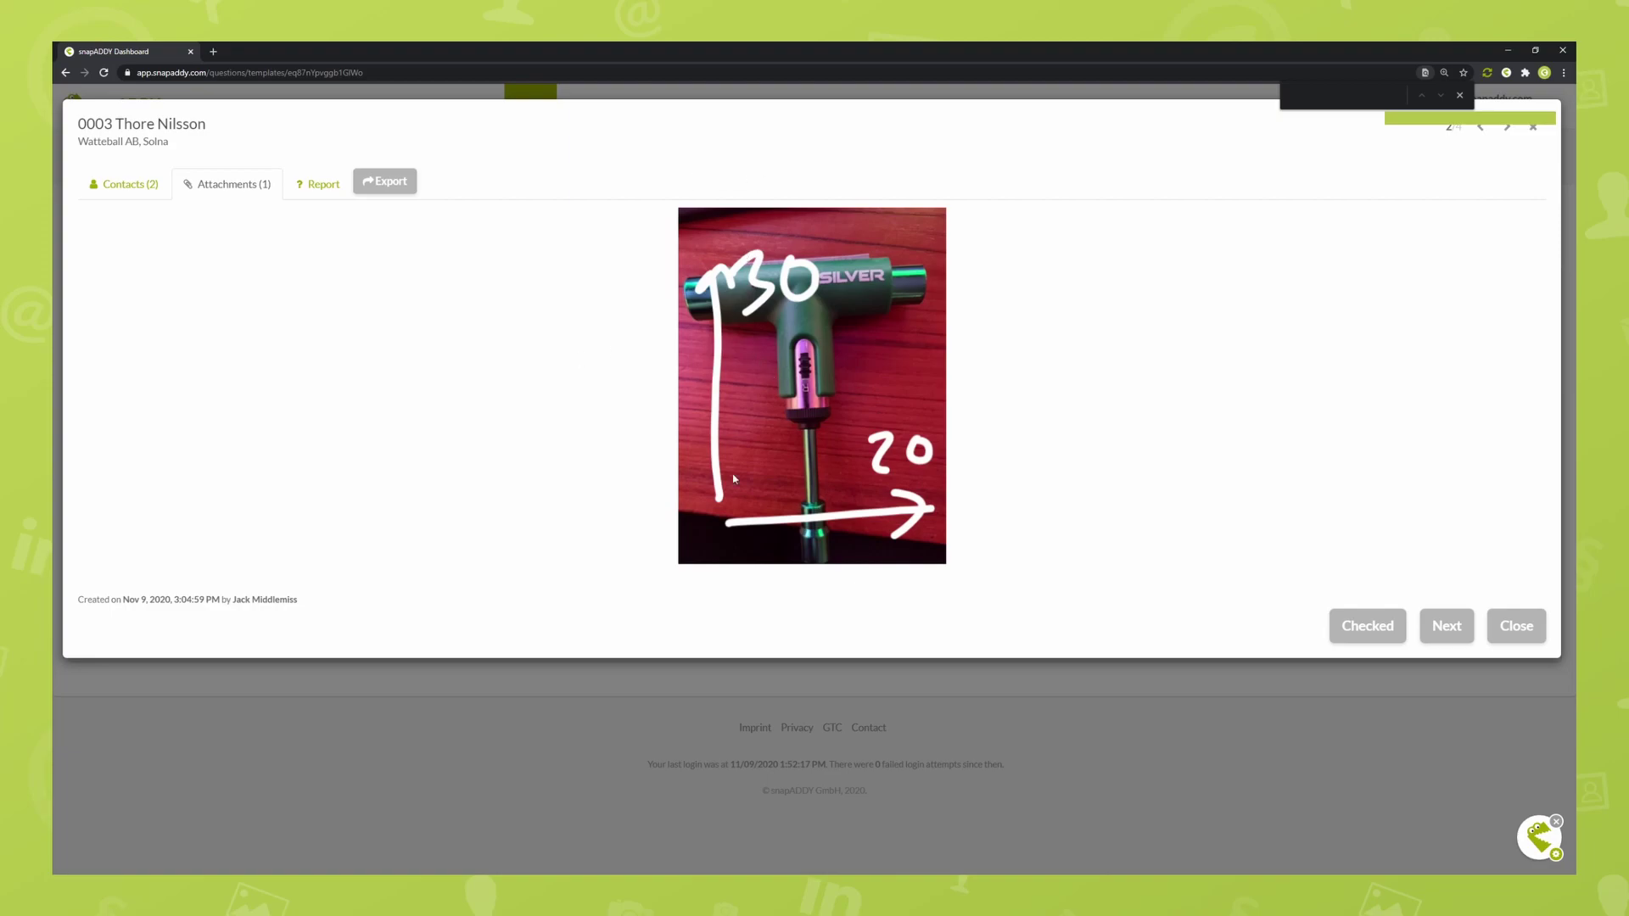
{"action": "left_click", "coordinate": [321, 184]}
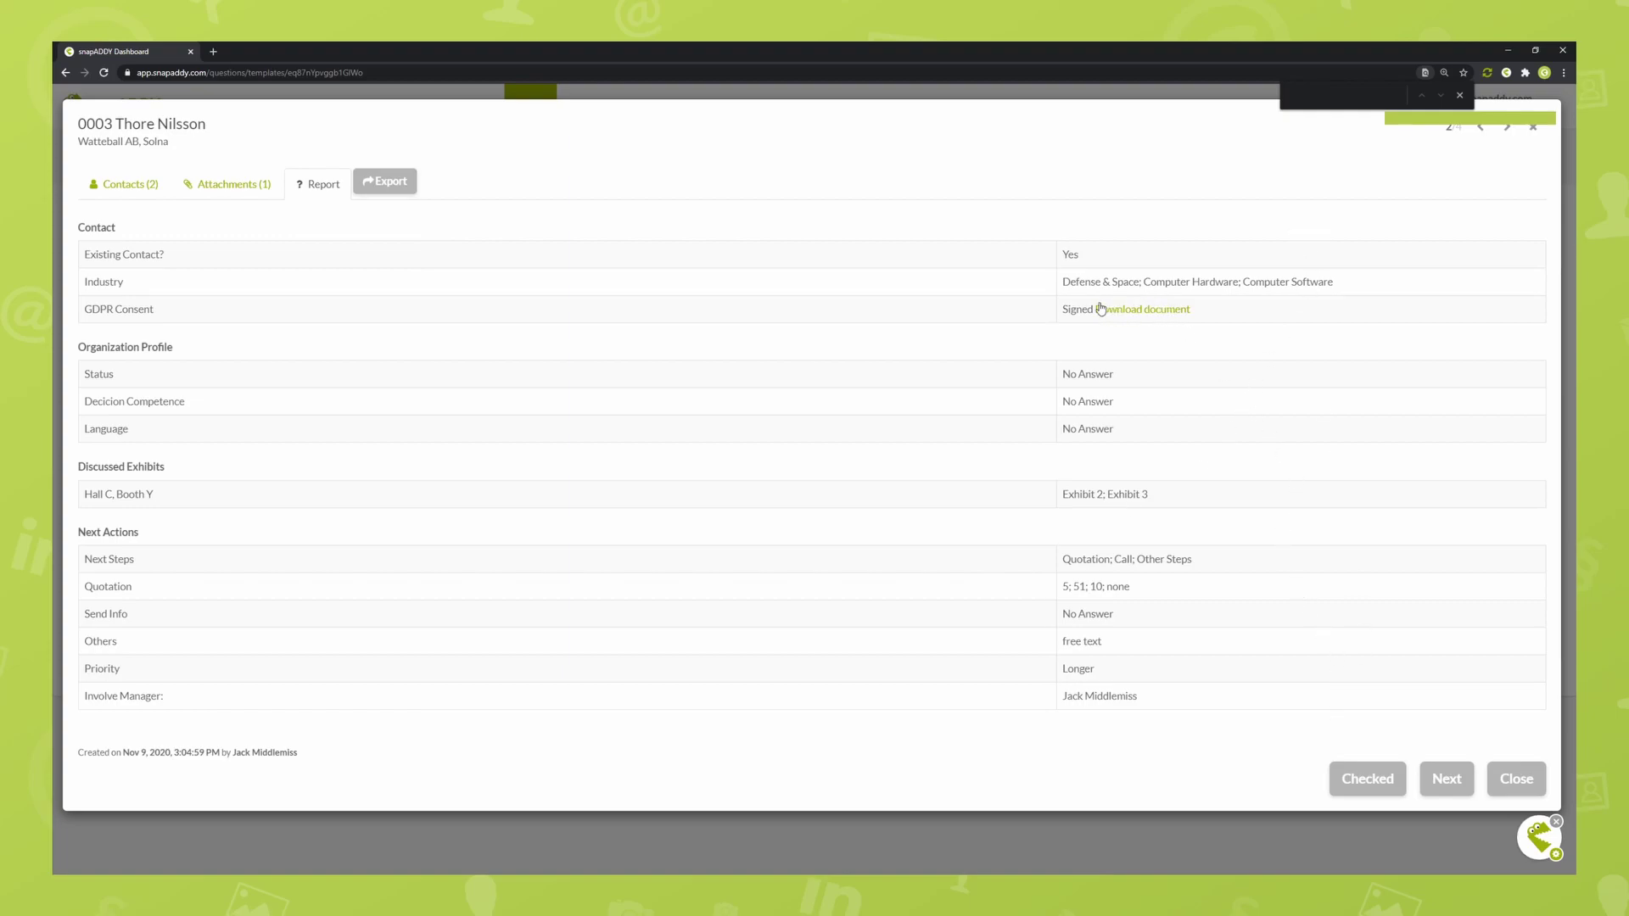
Download the signed GDPR consent document, open the PDF to review the consent text, and close it.
{"action": "left_click", "coordinate": [1151, 312]}
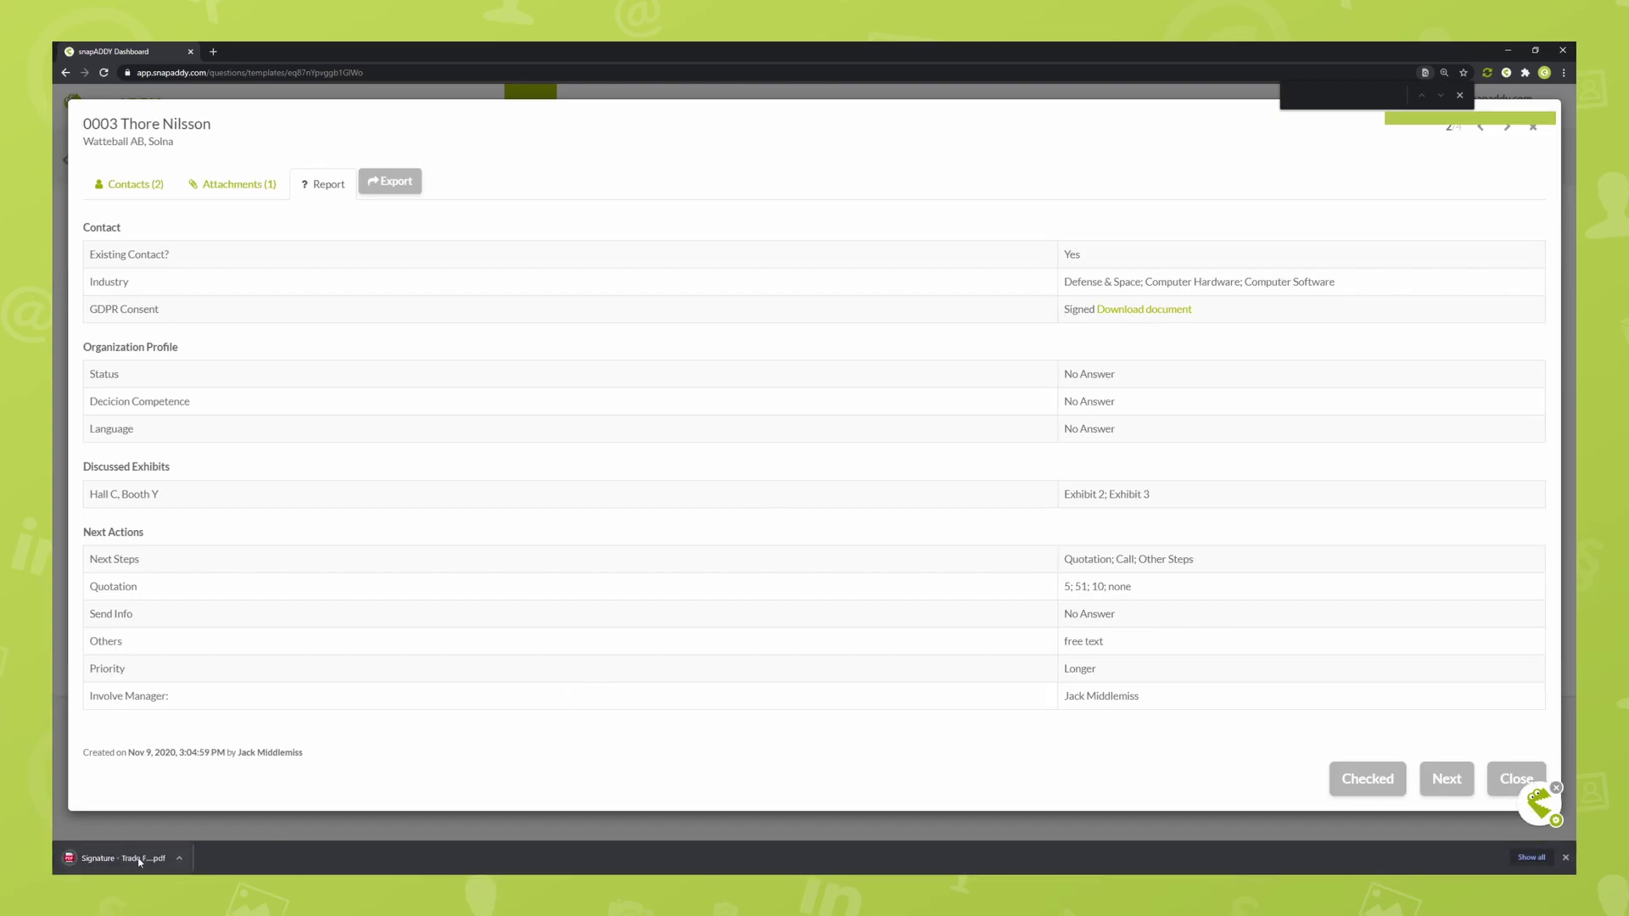
{"action": "left_click", "coordinate": [140, 859]}
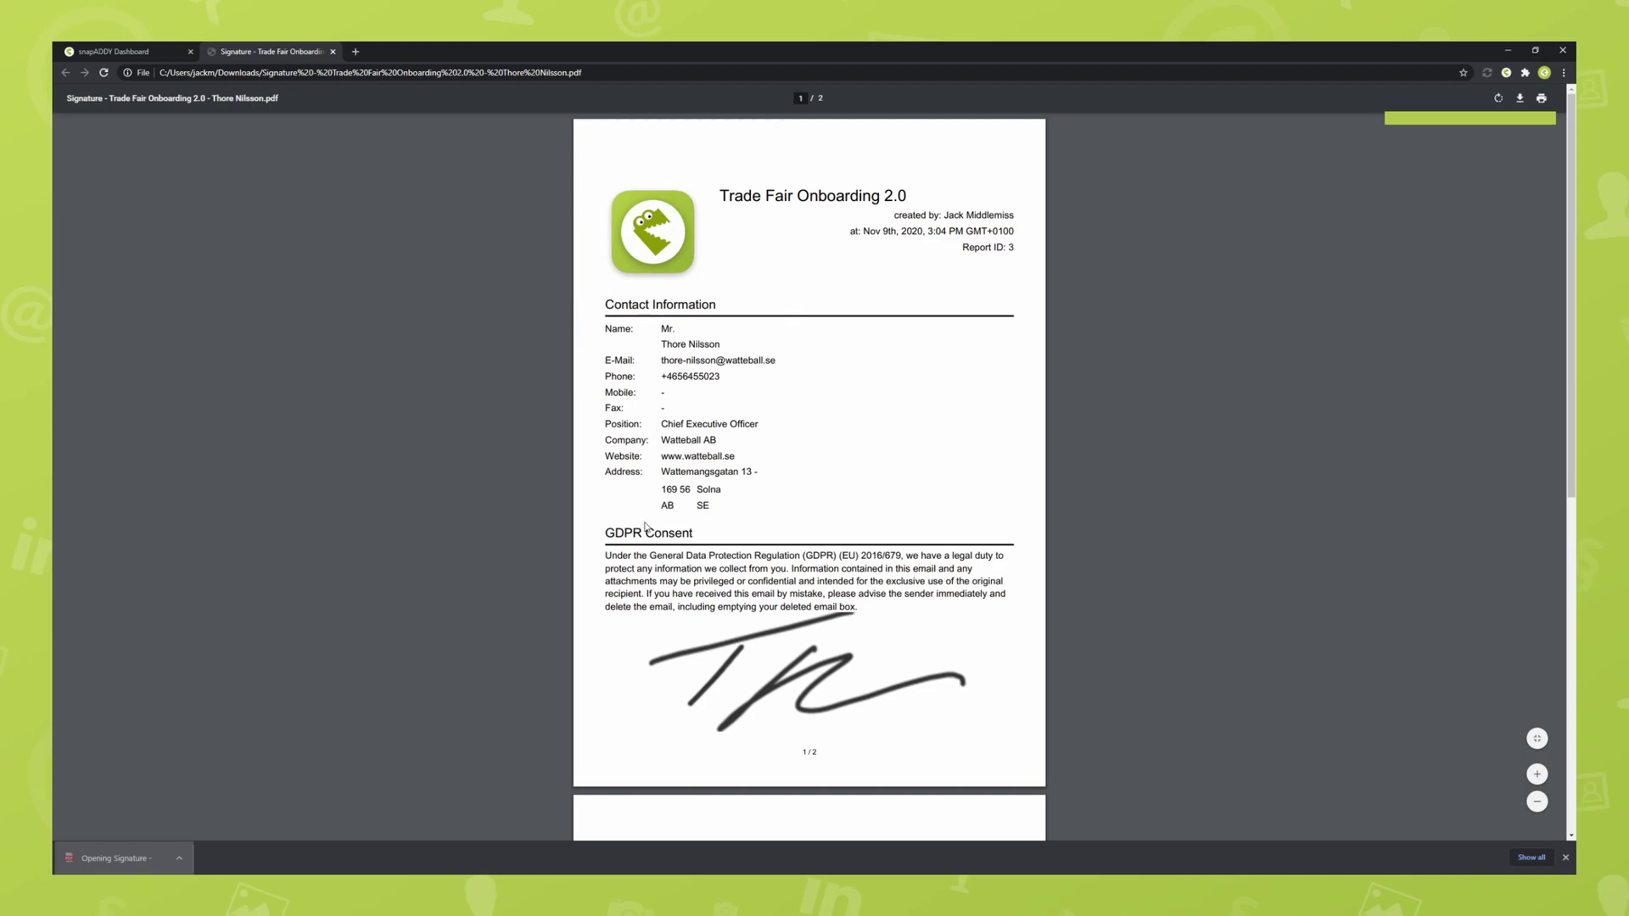
{"action": "left_click_drag", "start_coordinate": [604, 553], "coordinate": [967, 570]}
{"action": "left_click", "coordinate": [975, 608]}
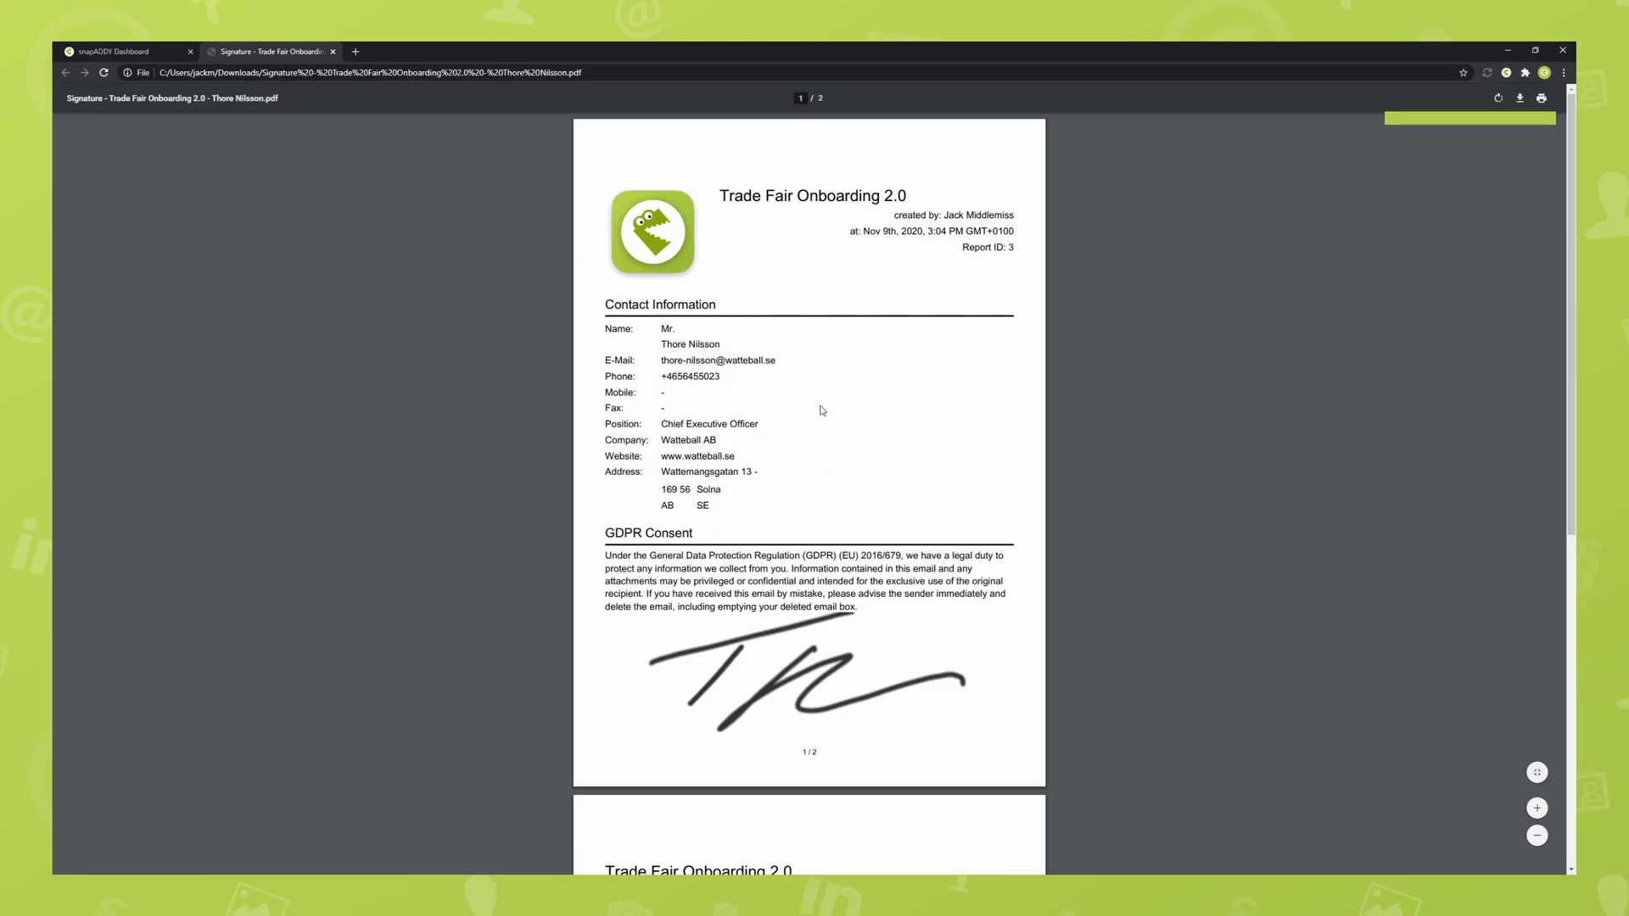
{"action": "left_click", "coordinate": [333, 52]}
Switch report 0003 back to the first contact, view the questionnaire answers, and close the report.
{"action": "left_click", "coordinate": [135, 184]}
{"action": "left_click", "coordinate": [219, 242]}
{"action": "left_click", "coordinate": [191, 273]}
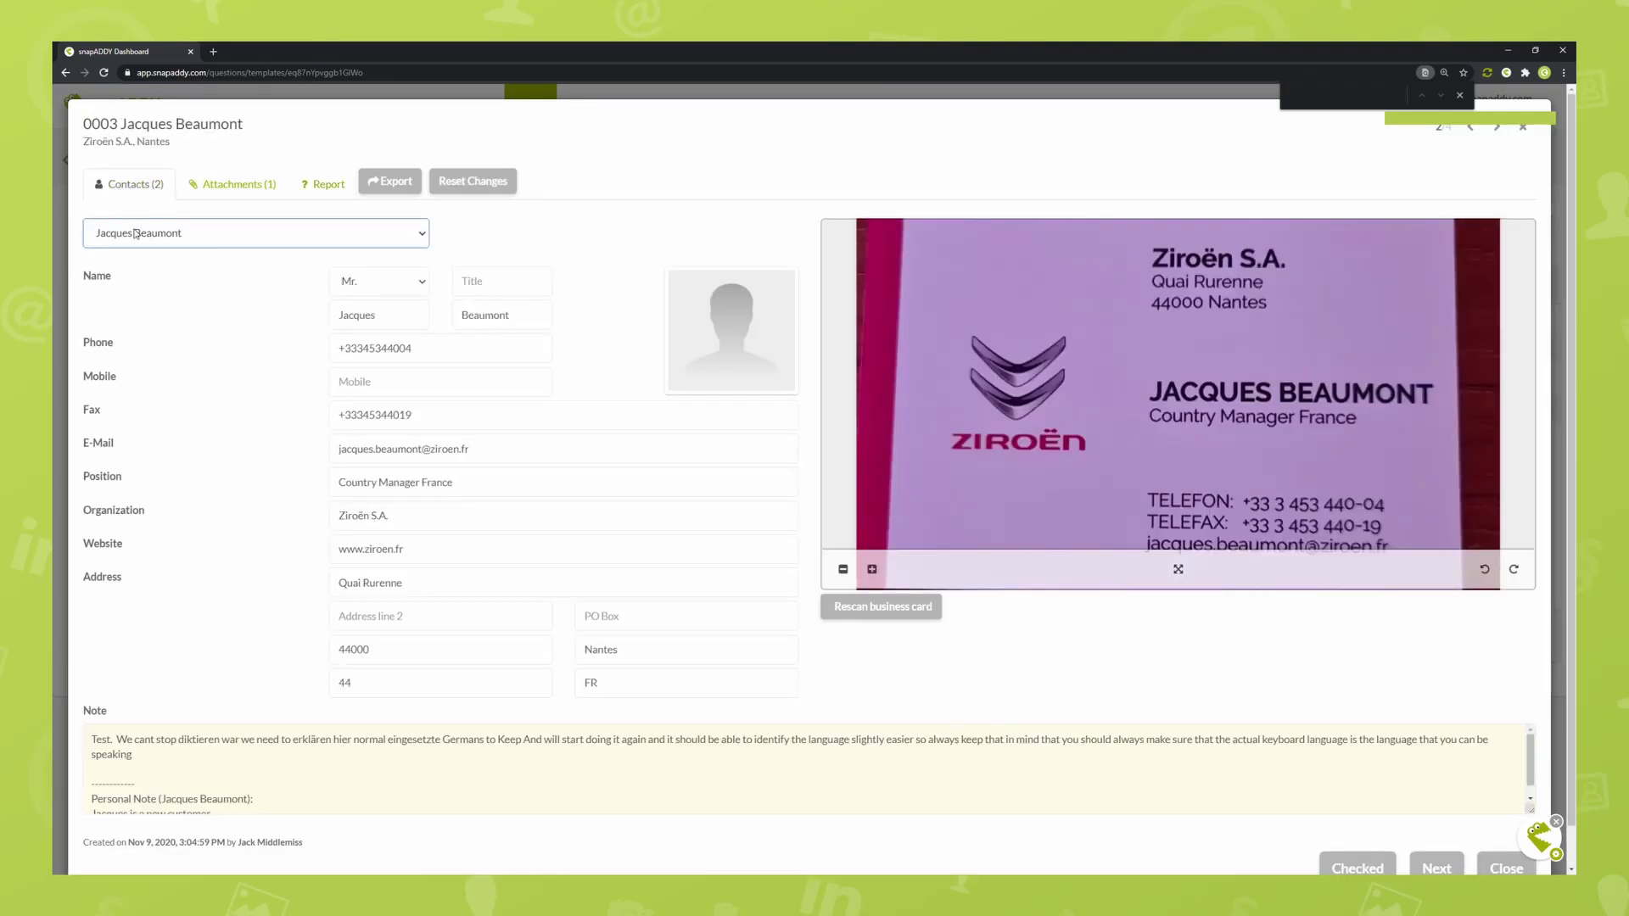
{"action": "left_click", "coordinate": [325, 185]}
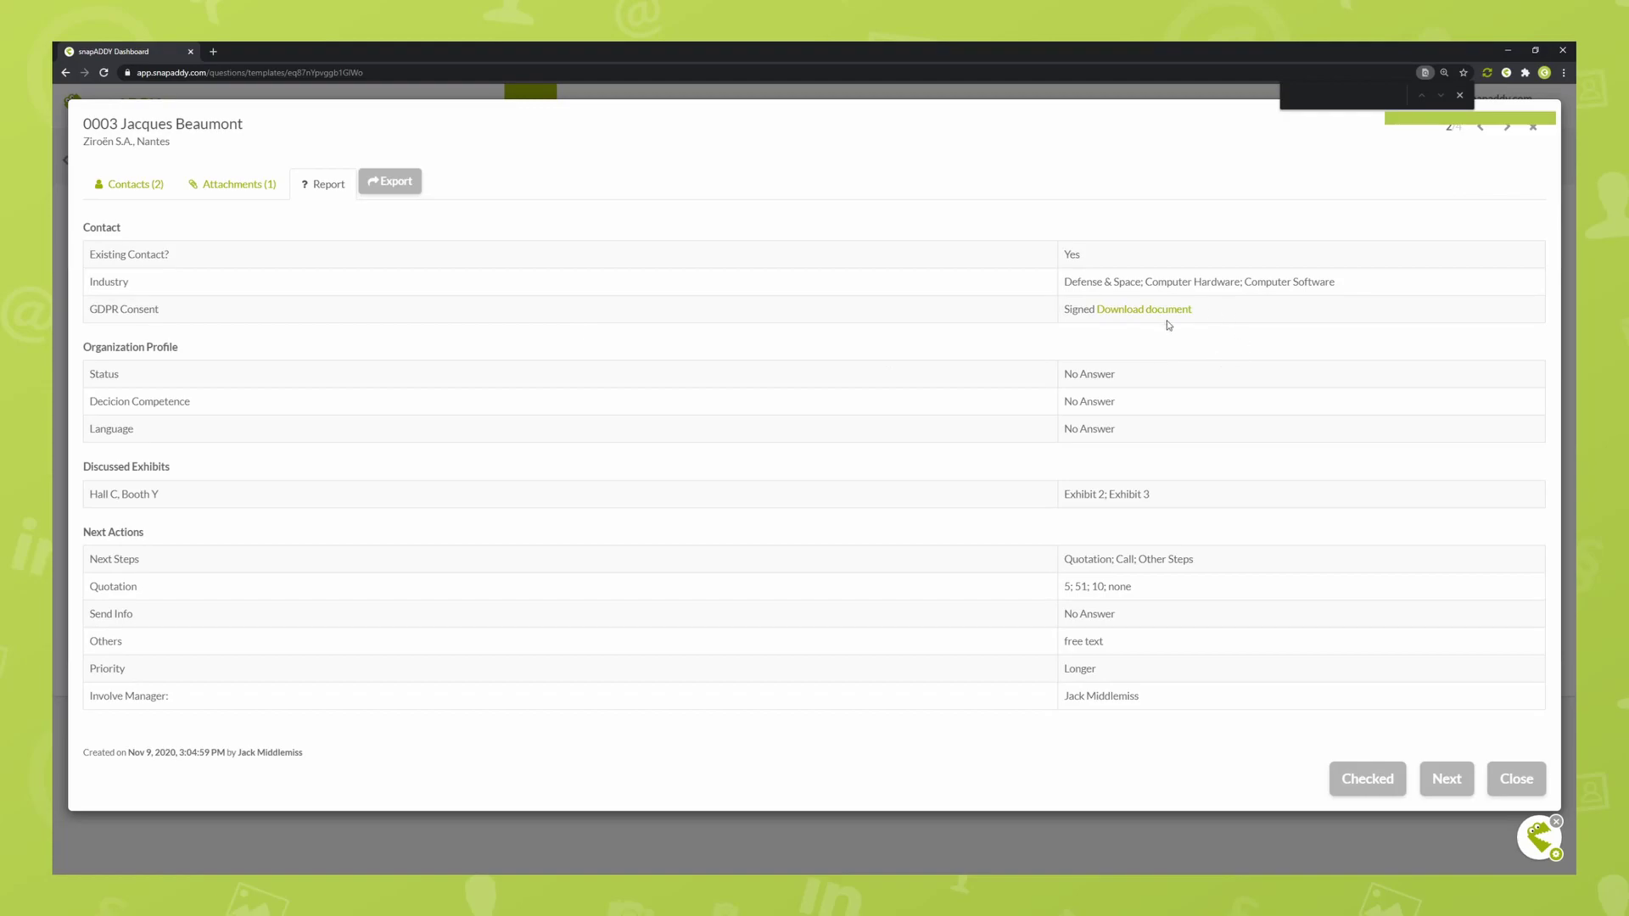
{"action": "left_click", "coordinate": [1534, 128]}
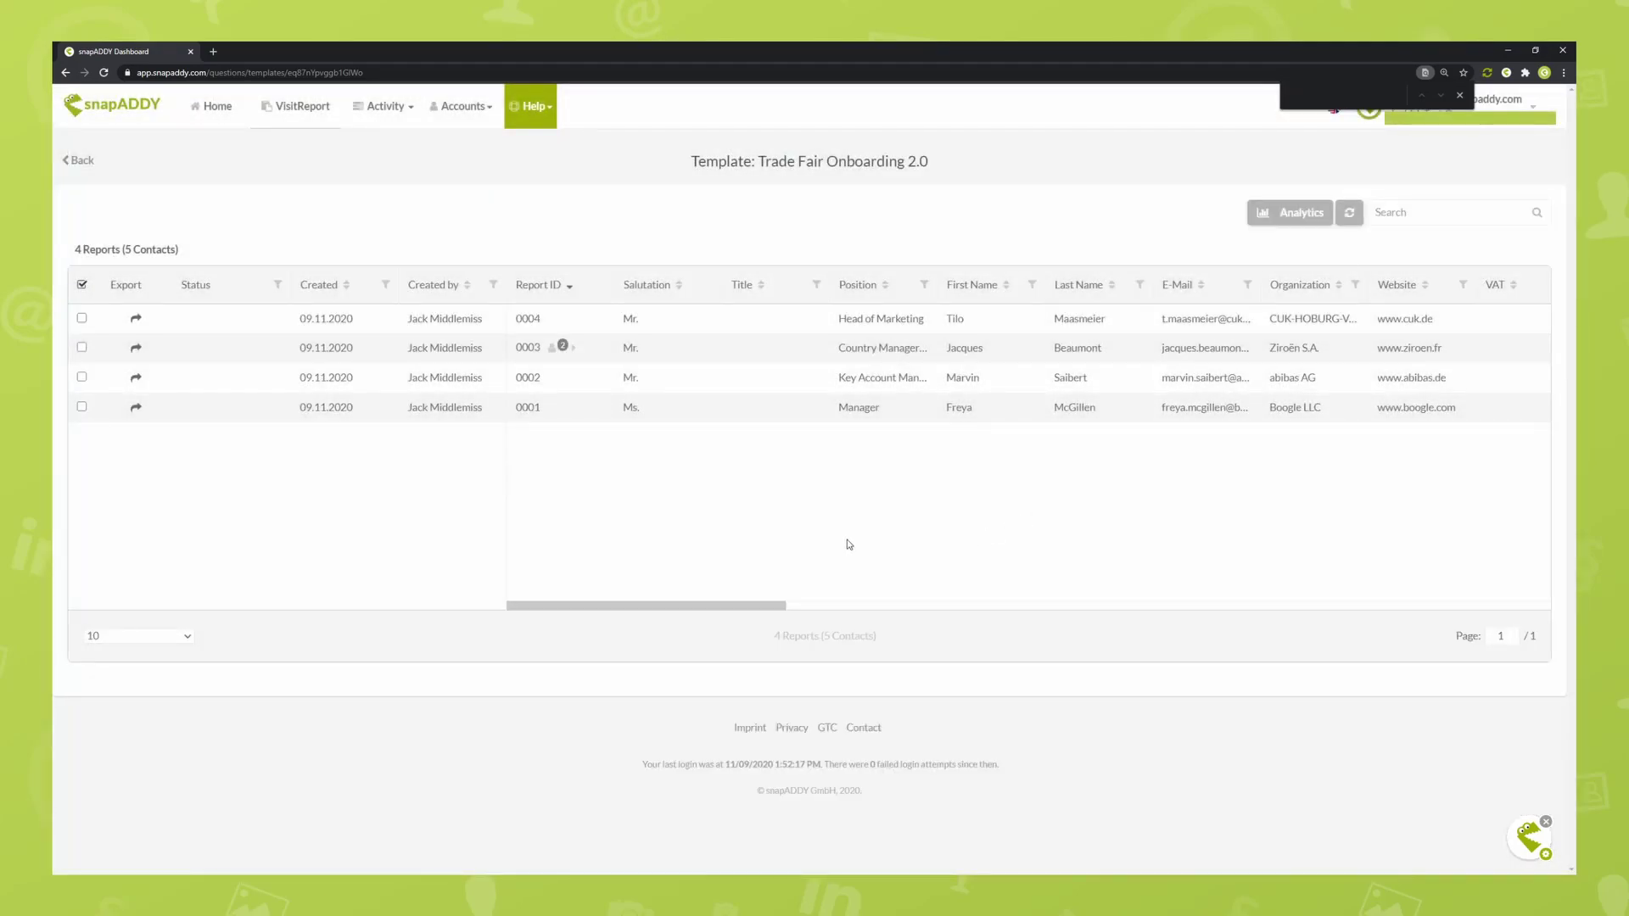
Look across all columns of the report table and inspect the filter options for Organization and Last Name.
{"action": "left_click_drag", "start_coordinate": [722, 608], "coordinate": [1463, 605]}
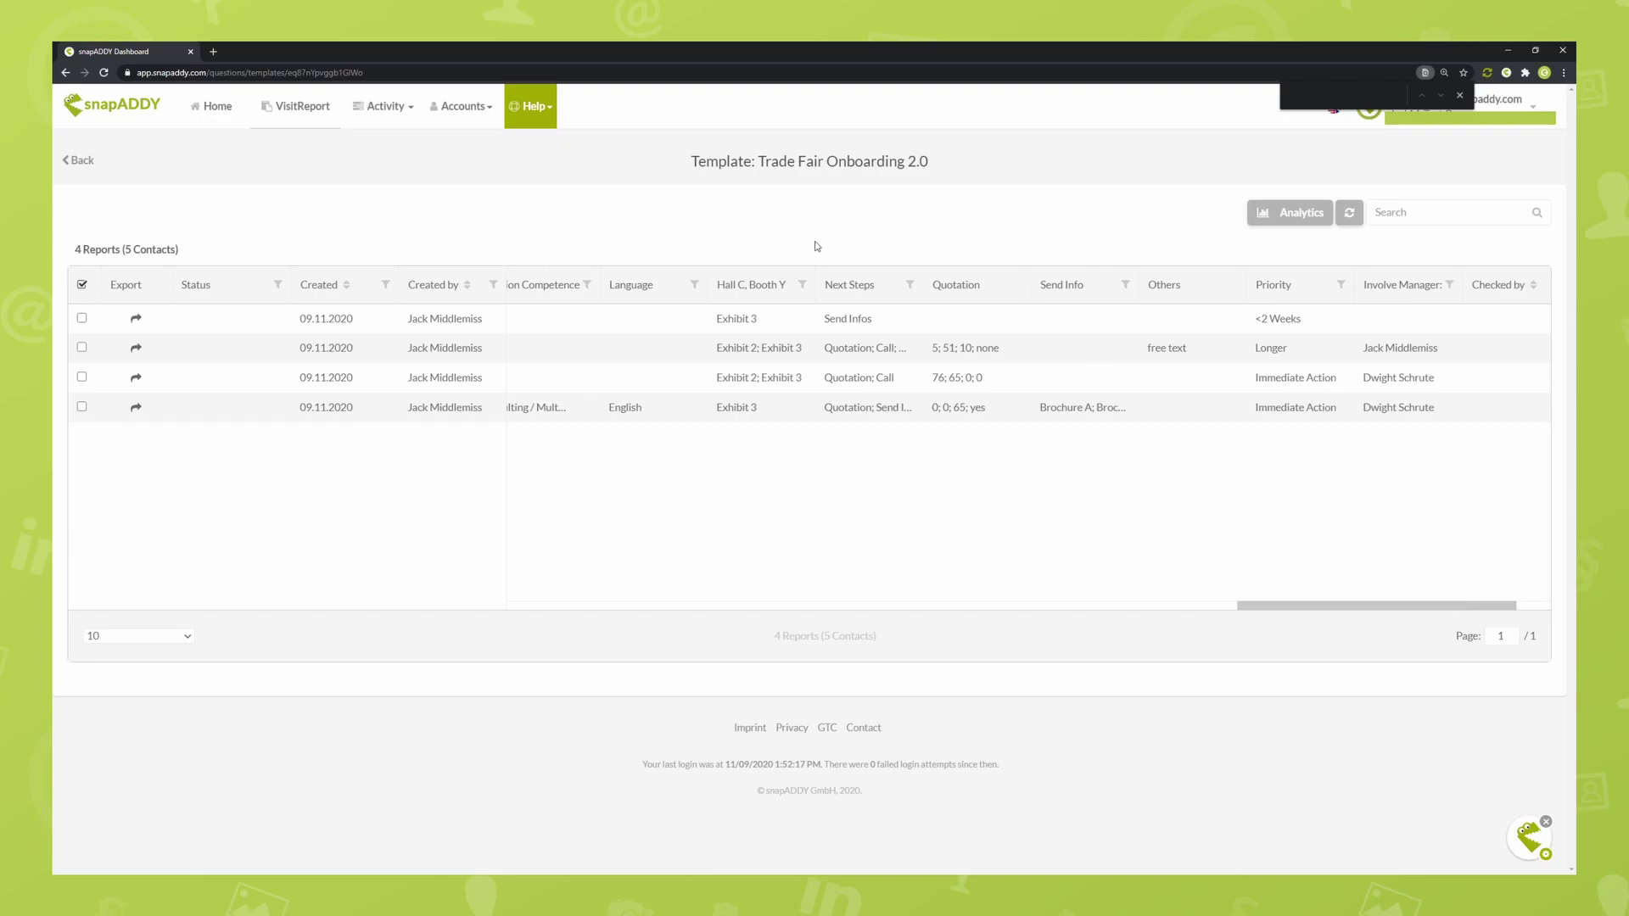
{"action": "left_click_drag", "start_coordinate": [1354, 606], "coordinate": [610, 613]}
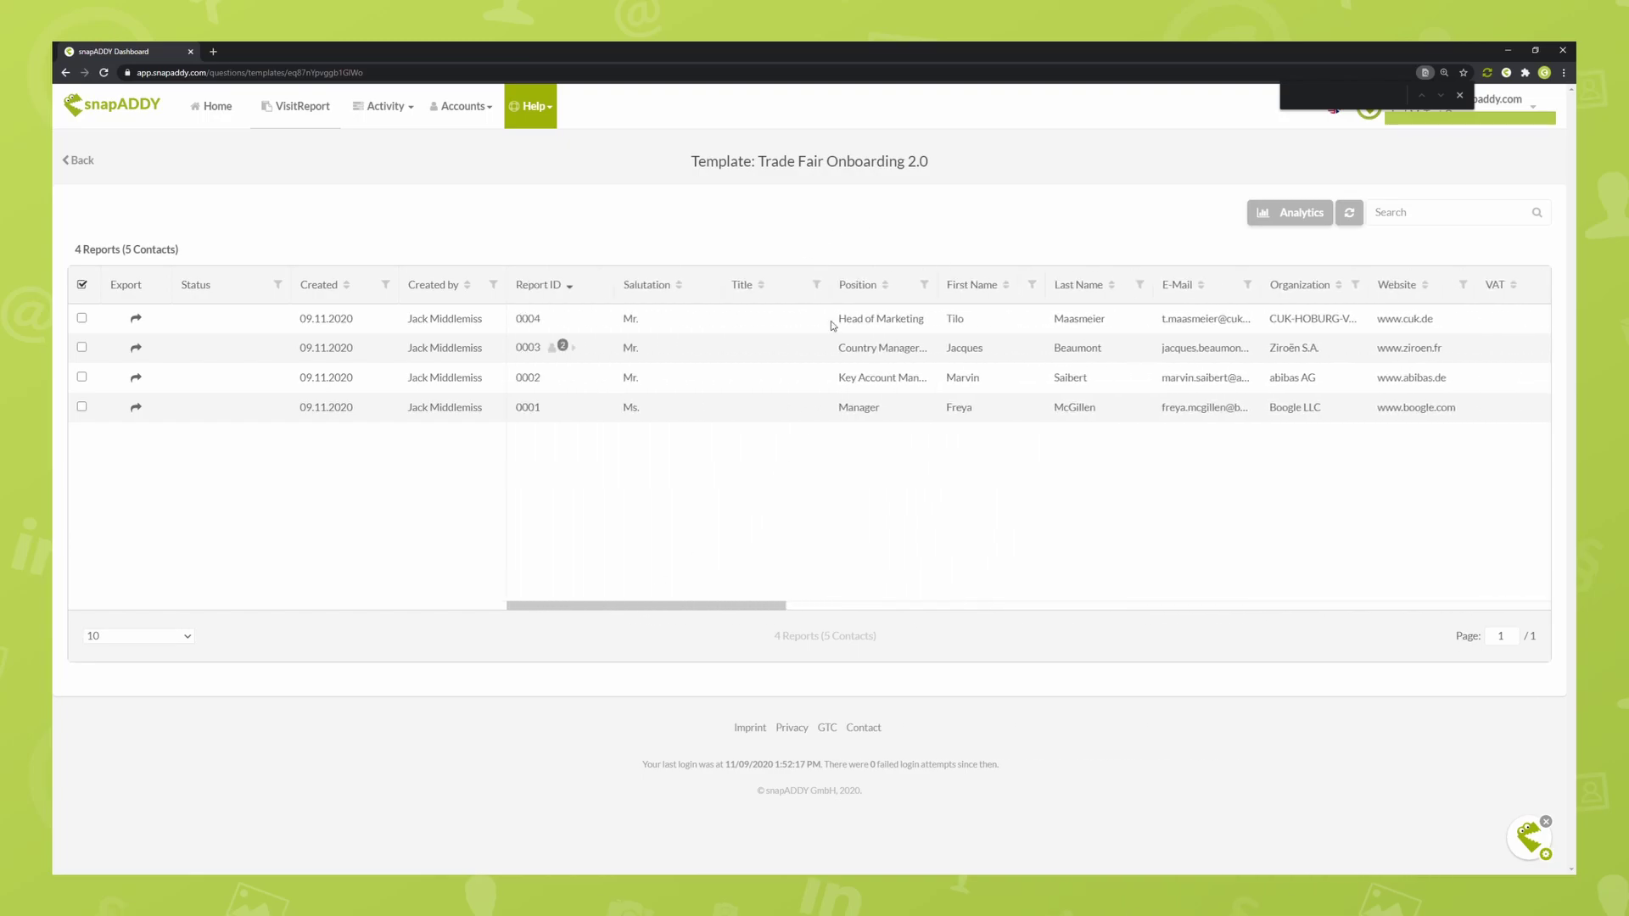
{"action": "left_click", "coordinate": [1355, 285]}
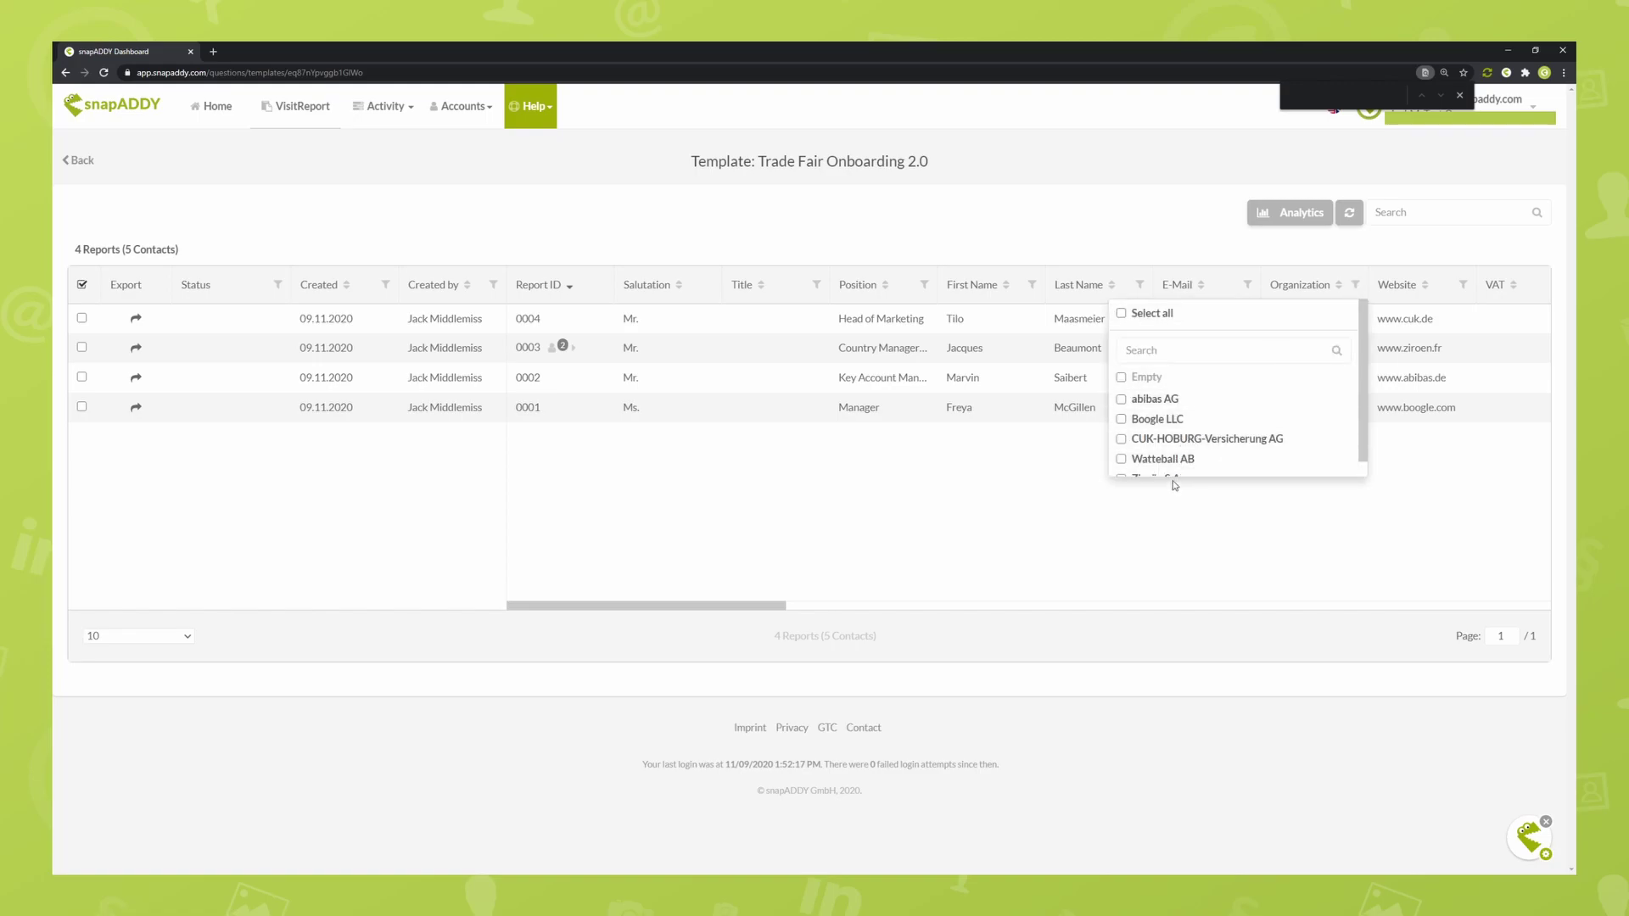
{"action": "left_click", "coordinate": [1005, 495]}
{"action": "left_click", "coordinate": [1140, 285]}
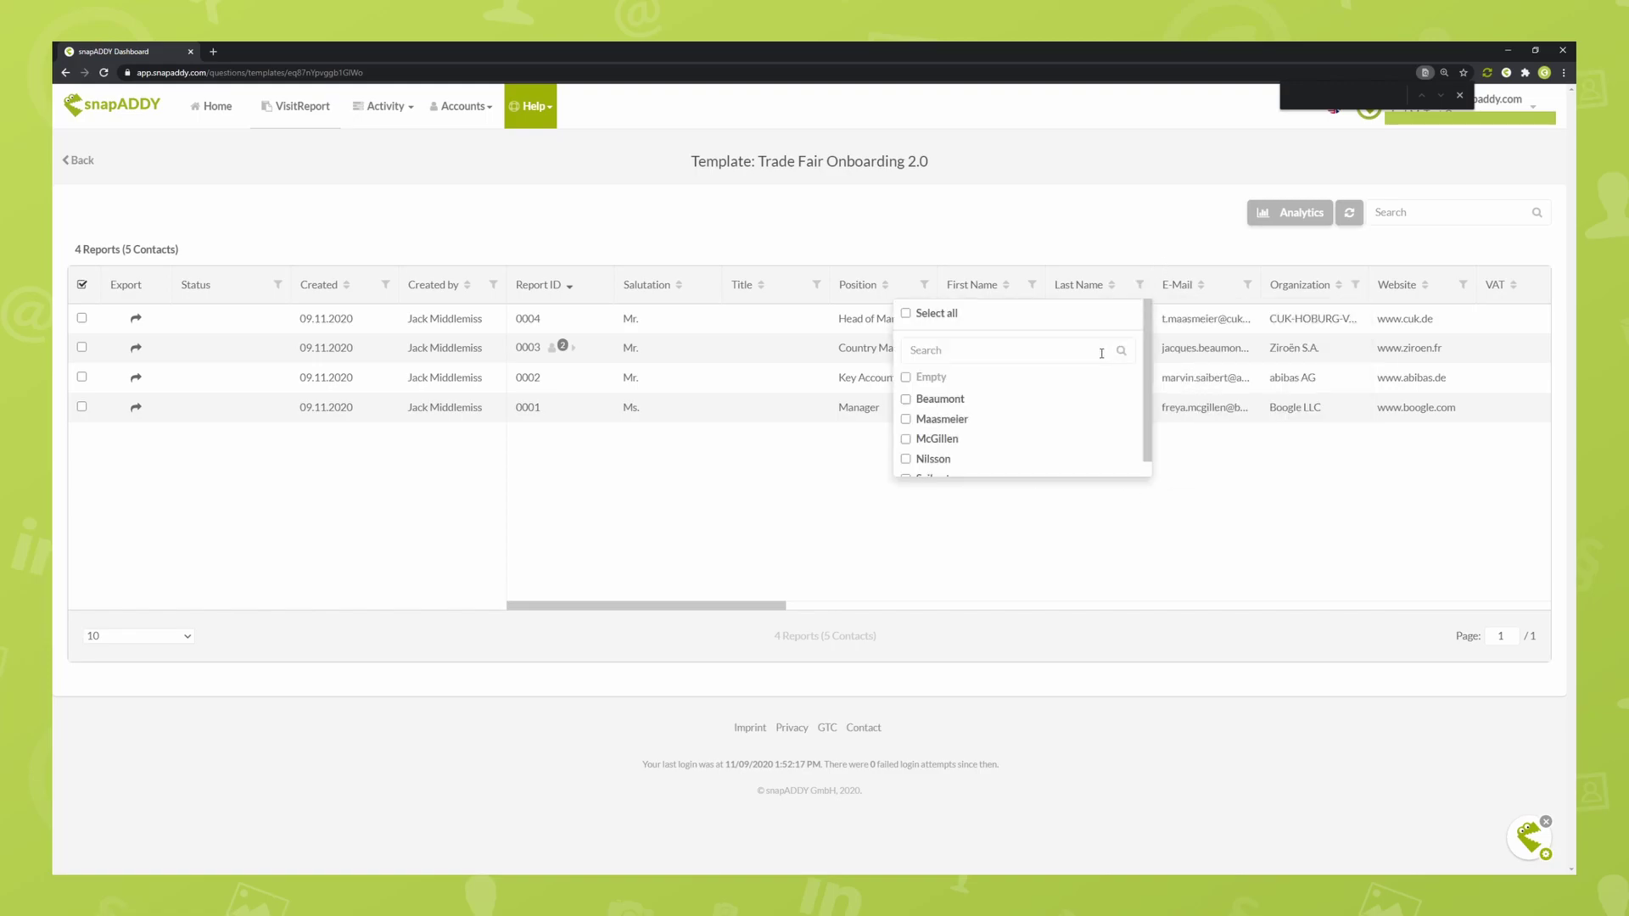
{"action": "left_click", "coordinate": [810, 485]}
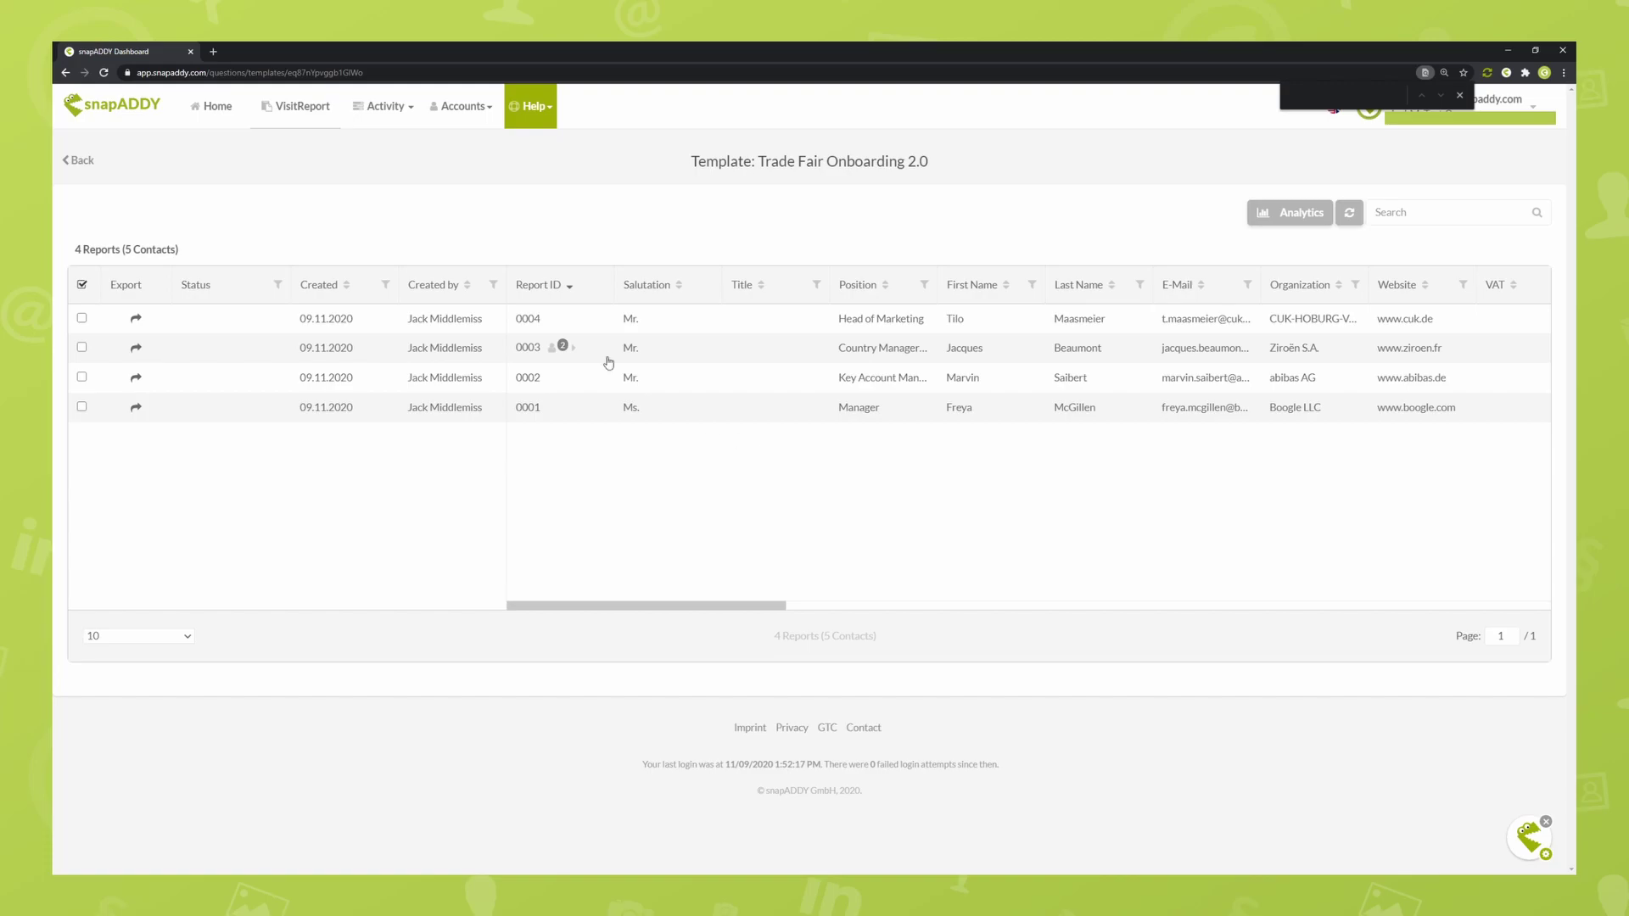
Inspect the start and end date filter of the Created column, and close it without changing the dates.
{"action": "left_click", "coordinate": [385, 285]}
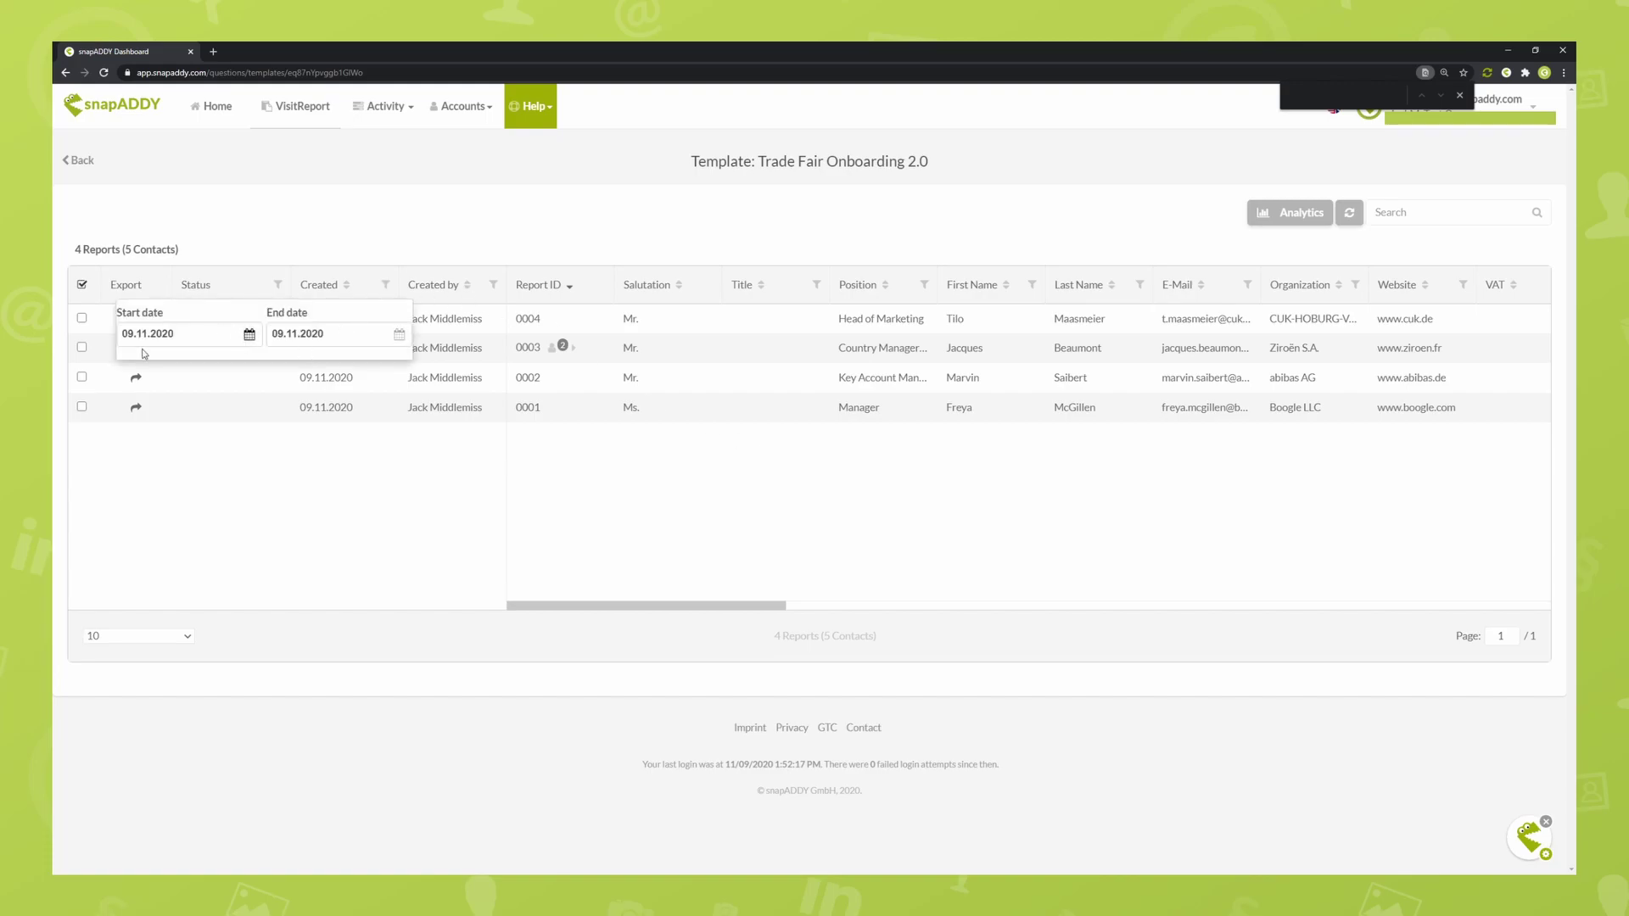
{"action": "left_click", "coordinate": [307, 501]}
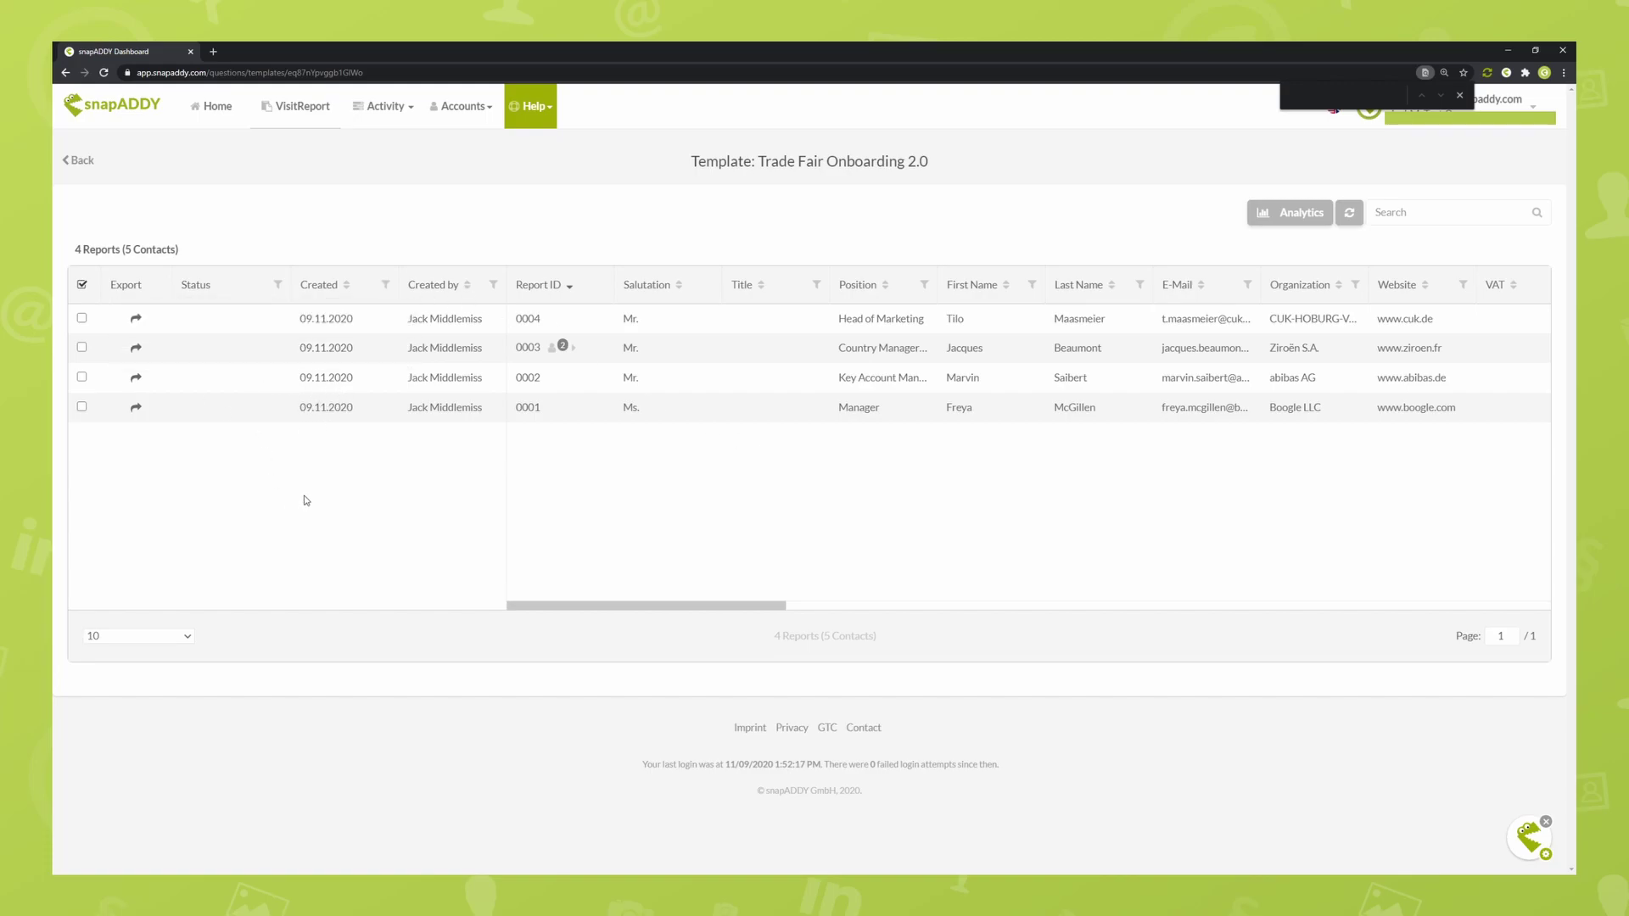
Open the template's analytics and examine the charts of reports per user, day and hour and the contacts' countries of origin.
{"action": "left_click", "coordinate": [1290, 221]}
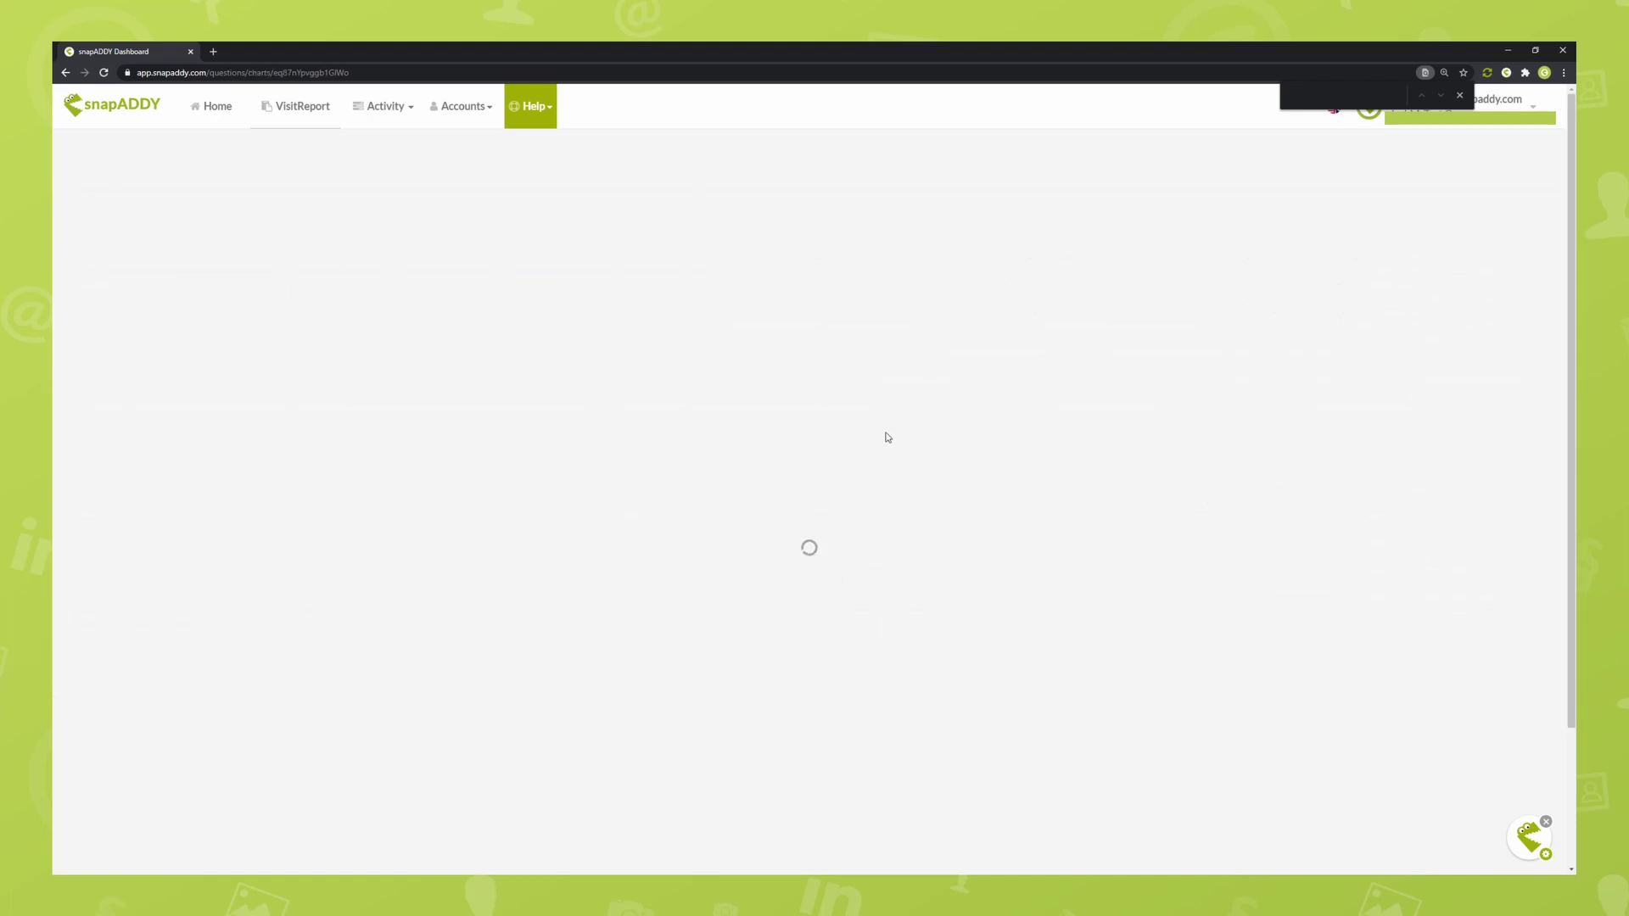
{"action": "scroll", "coordinate": [955, 458], "scroll_direction": "down", "scroll_amount": 3}
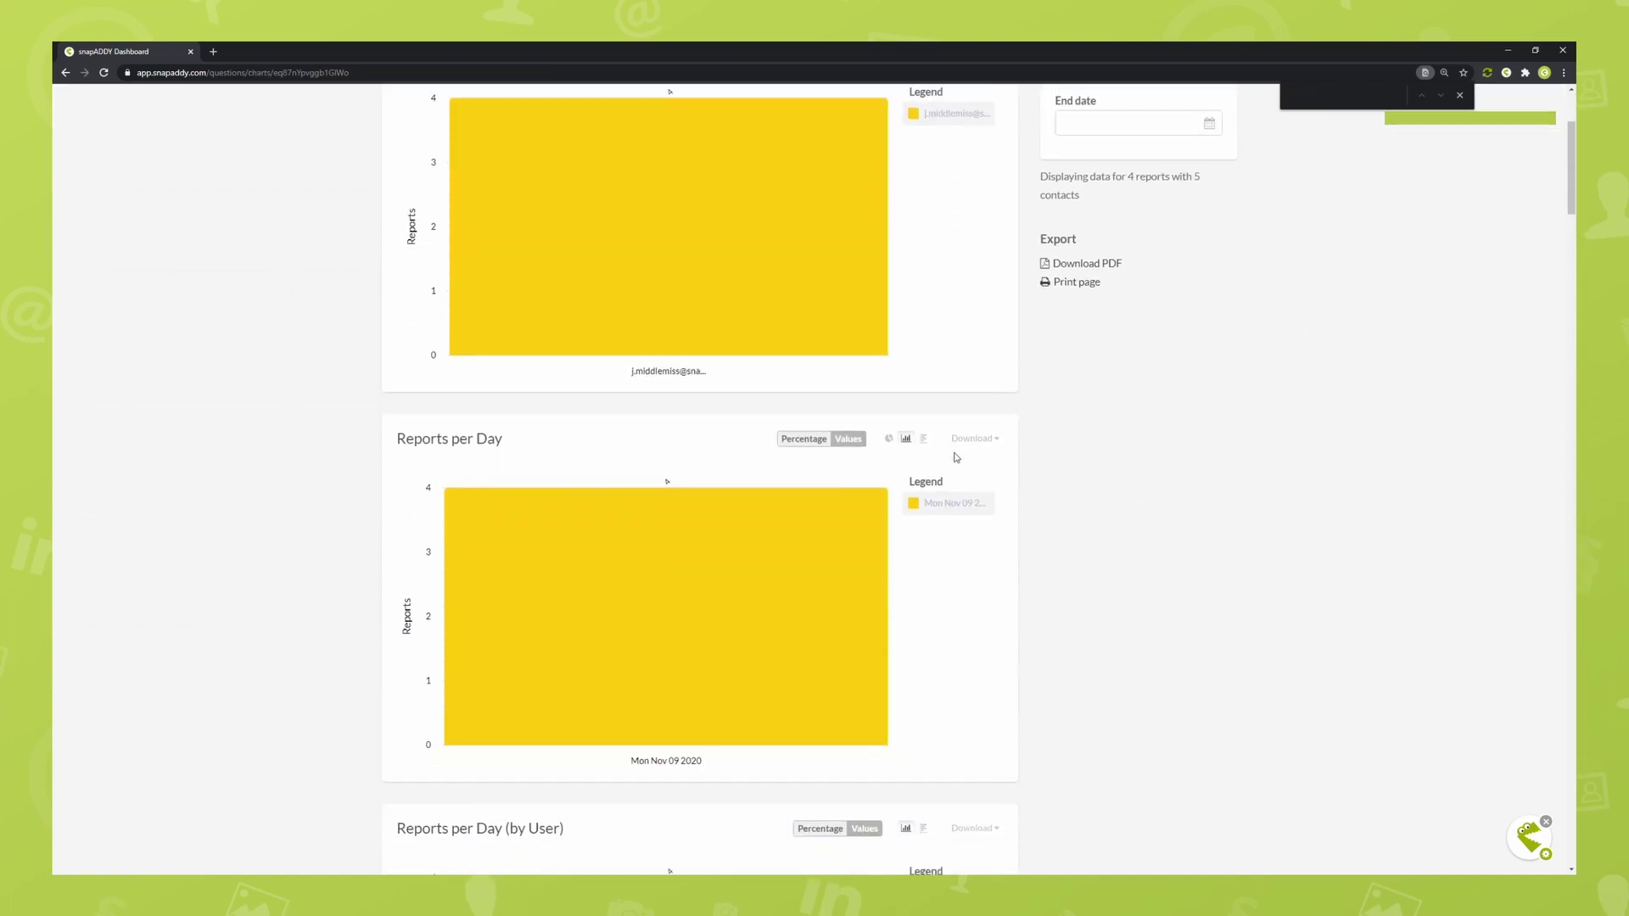
{"action": "scroll", "coordinate": [956, 459], "scroll_direction": "down", "scroll_amount": 10}
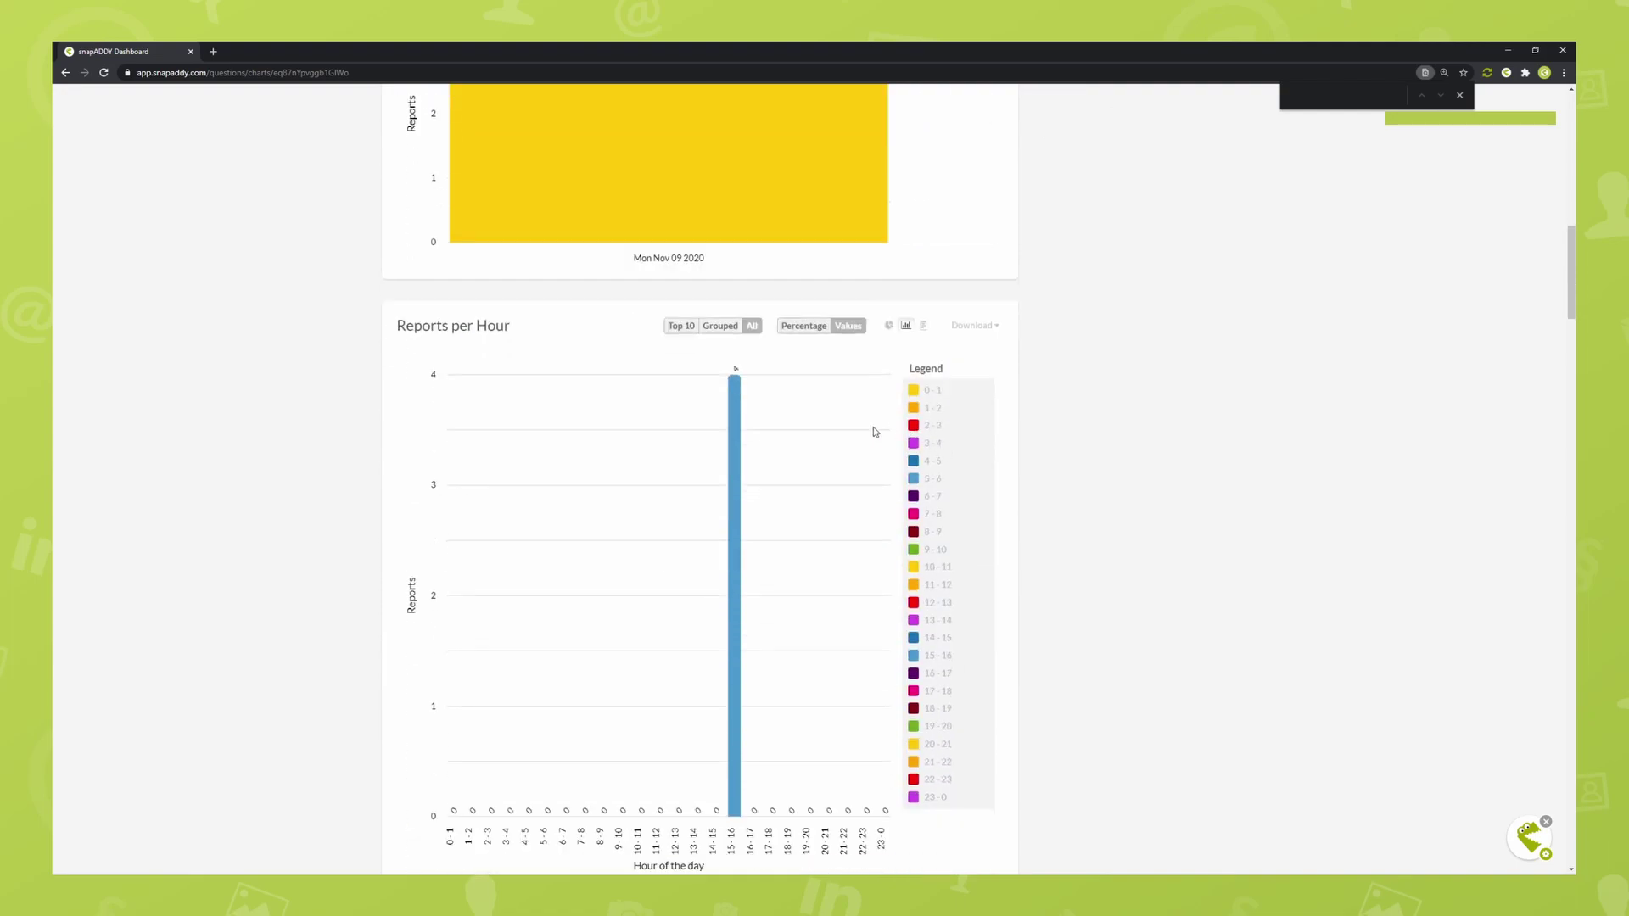
{"action": "scroll", "coordinate": [883, 431], "scroll_direction": "down", "scroll_amount": 2}
{"action": "scroll", "coordinate": [750, 433], "scroll_direction": "down", "scroll_amount": 3}
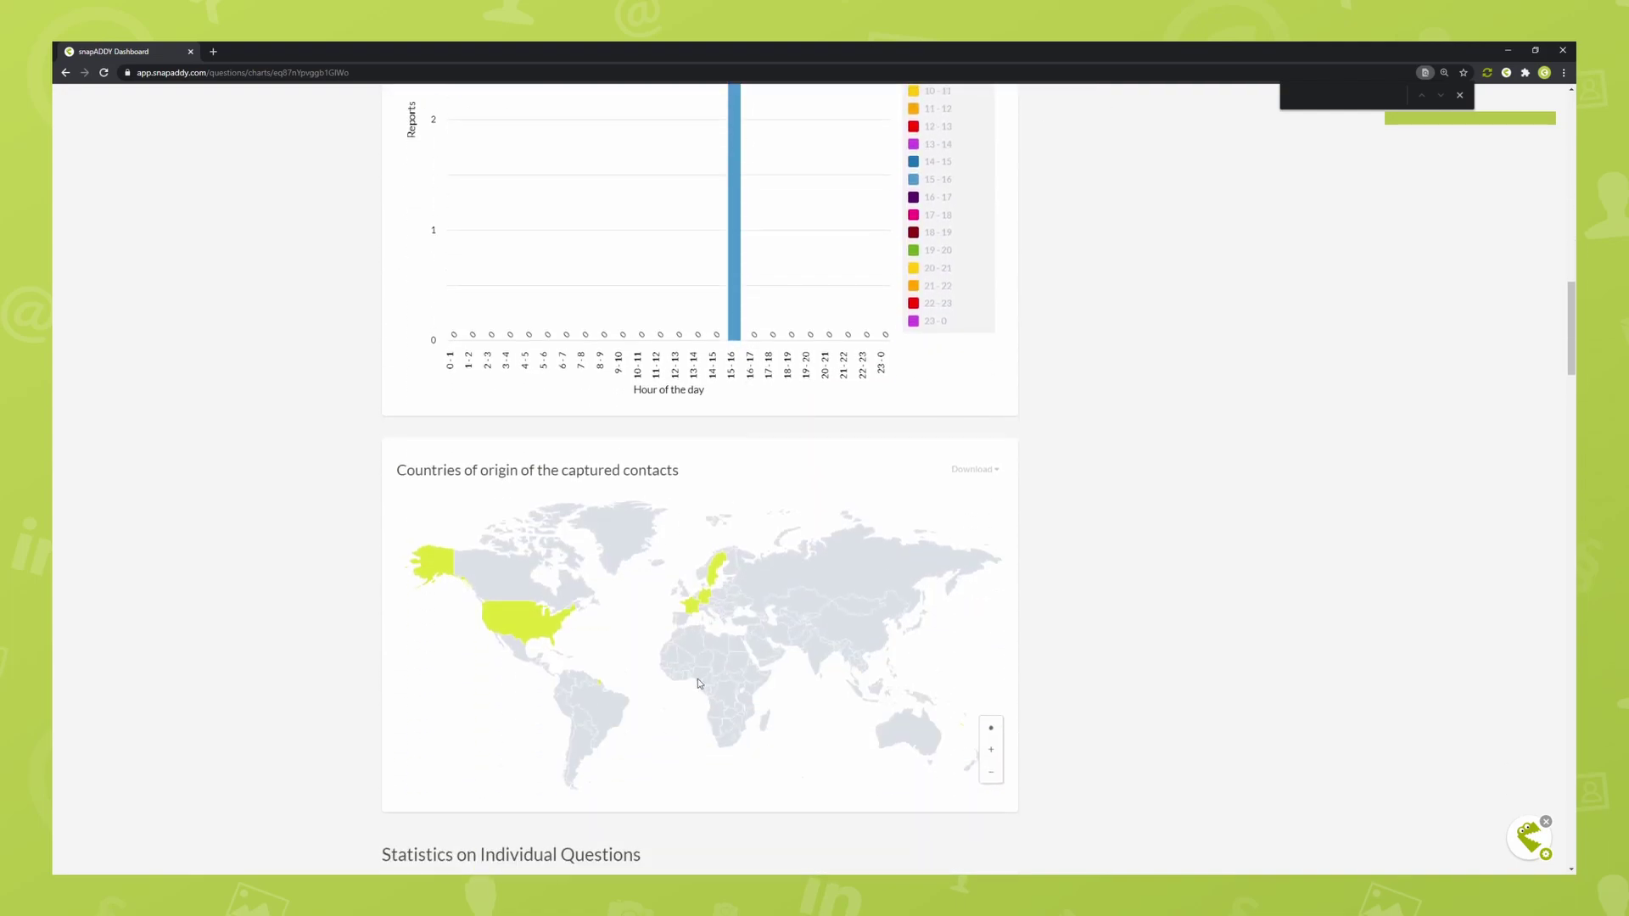
{"action": "scroll", "coordinate": [664, 528], "scroll_direction": "down", "scroll_amount": 2}
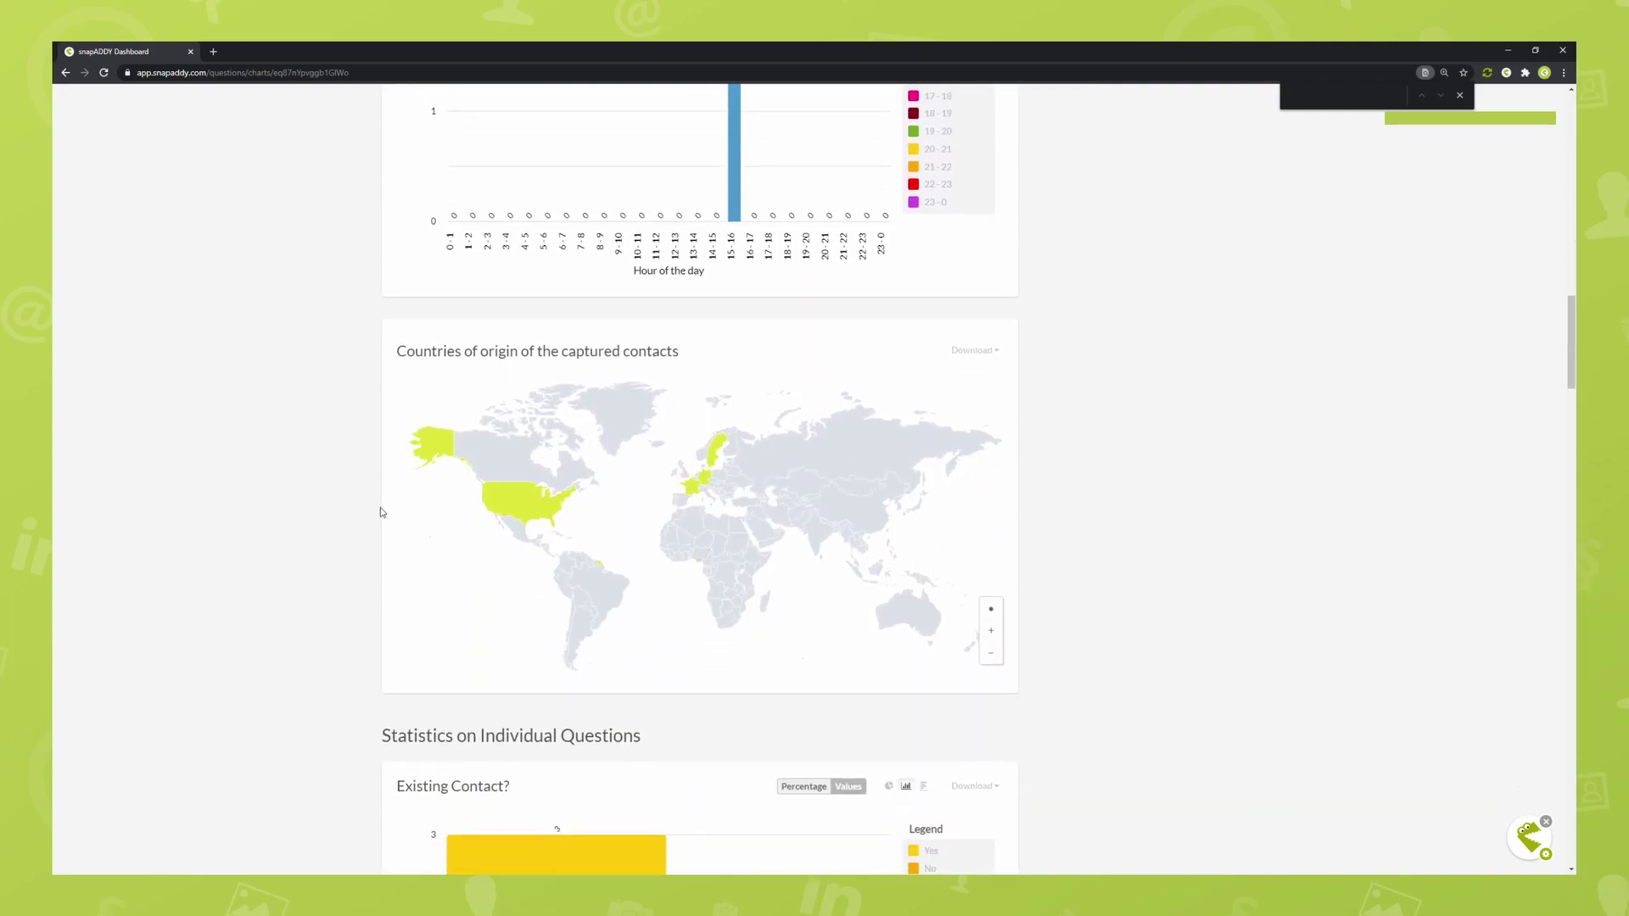
Review the statistics on individual questions, such as Existing Contact, Industry and Hall C, Booth Y, and return to the report table.
{"action": "scroll", "coordinate": [649, 418], "scroll_direction": "down", "scroll_amount": 7}
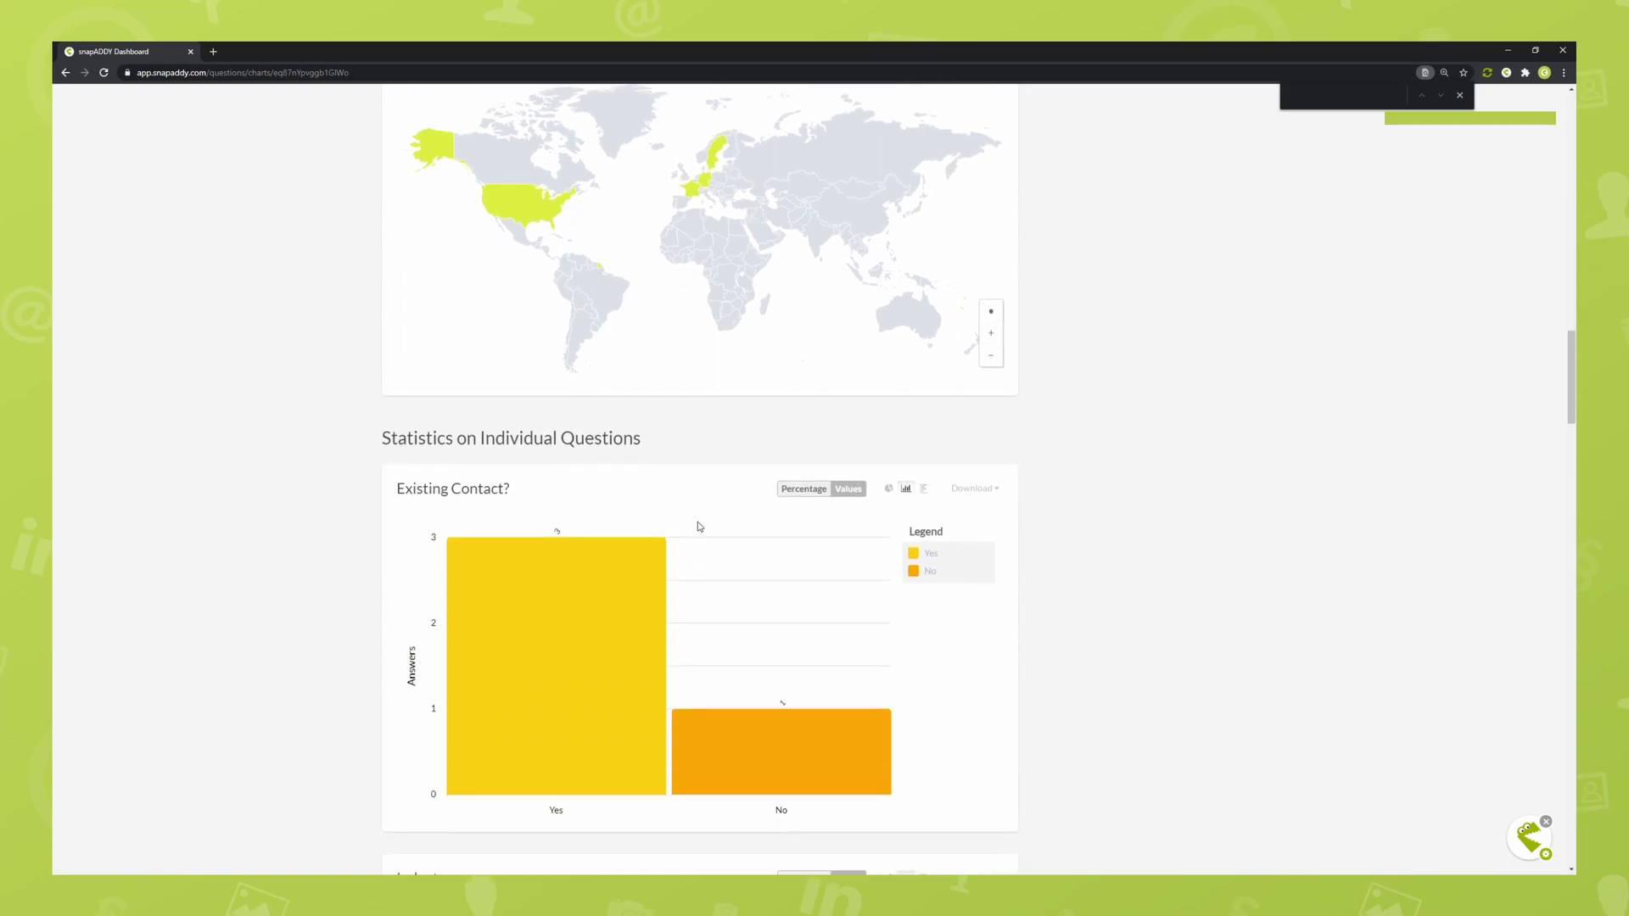
{"action": "scroll", "coordinate": [615, 395], "scroll_direction": "down", "scroll_amount": 6}
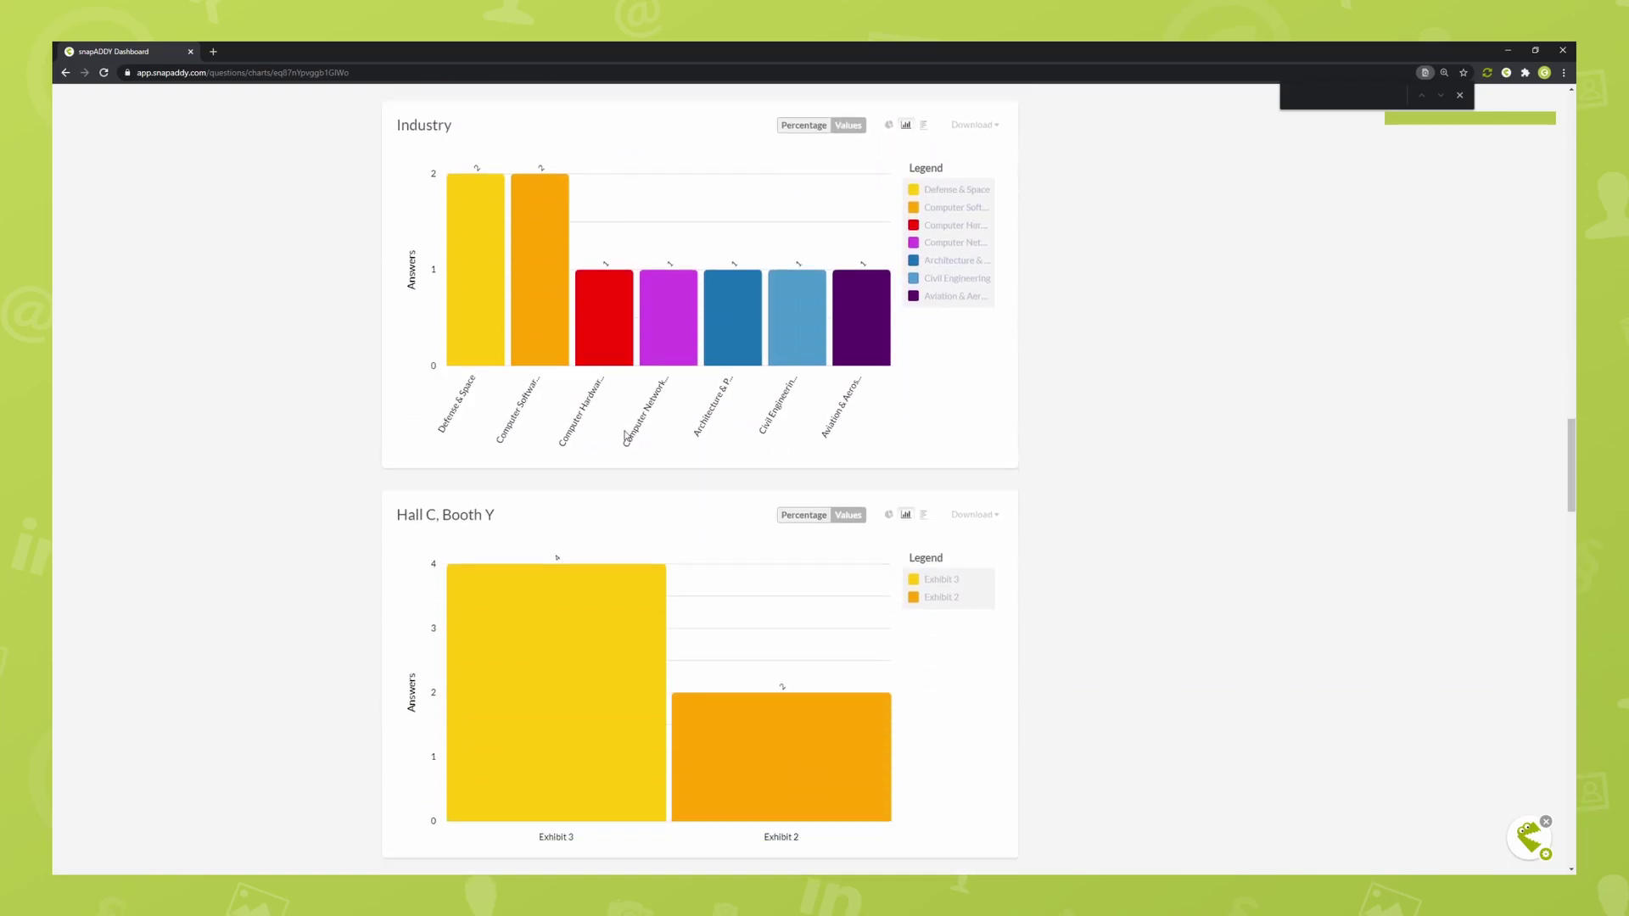
{"action": "scroll", "coordinate": [807, 320], "scroll_direction": "up", "scroll_amount": 1}
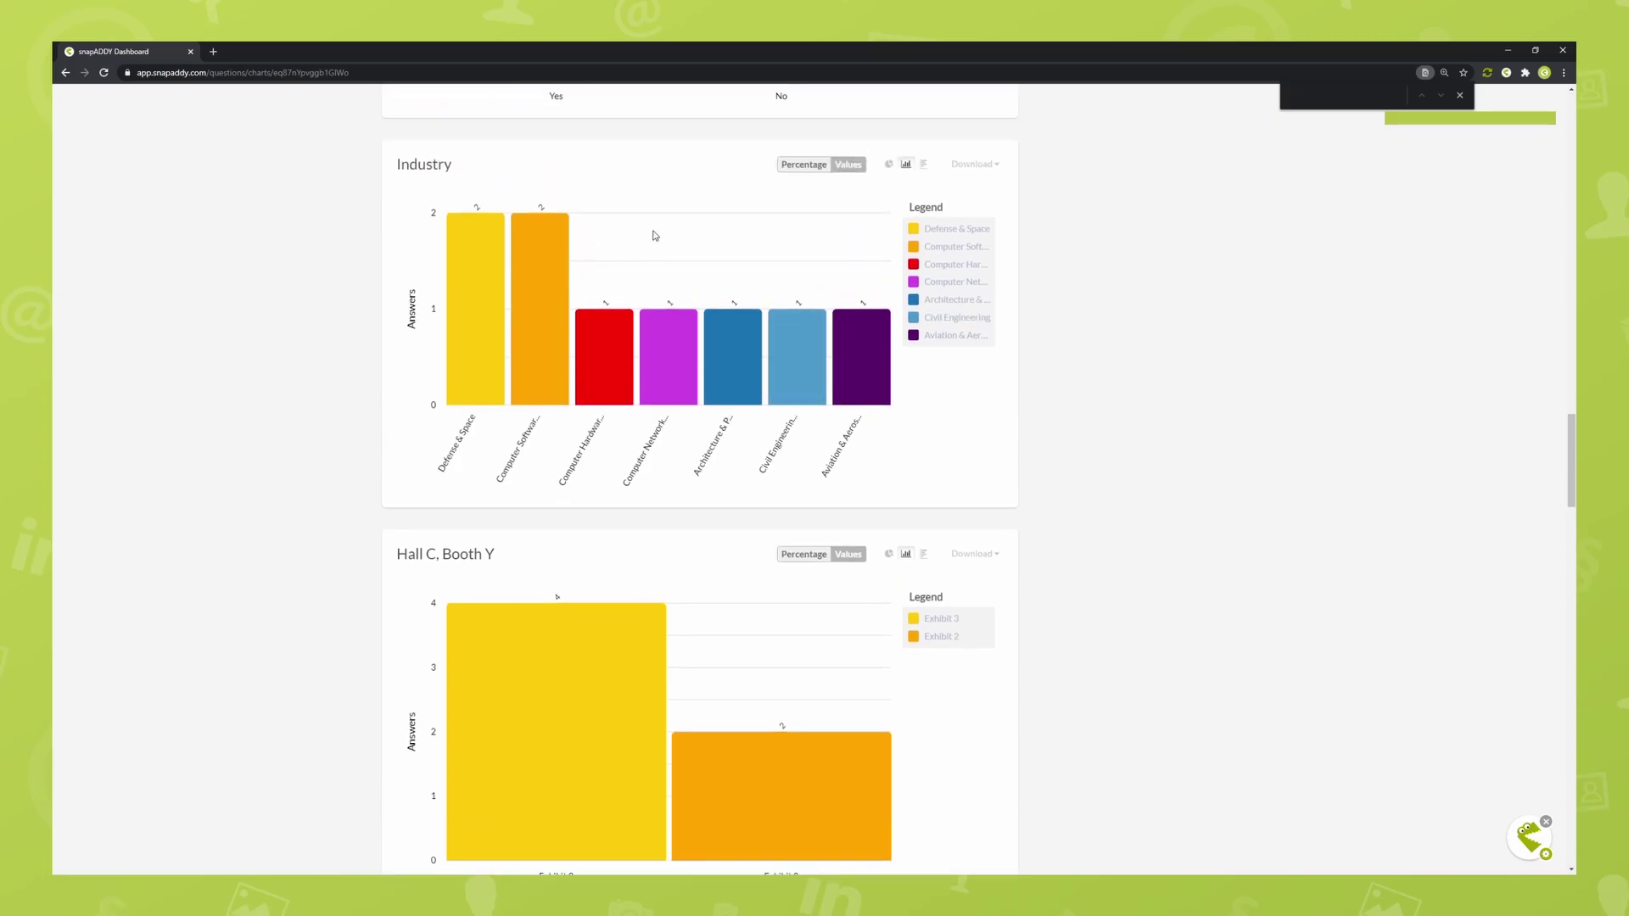
{"action": "scroll", "coordinate": [731, 382], "scroll_direction": "down", "scroll_amount": 10}
{"action": "scroll", "coordinate": [696, 543], "scroll_direction": "up", "scroll_amount": 7}
{"action": "scroll", "coordinate": [732, 526], "scroll_direction": "up", "scroll_amount": 20}
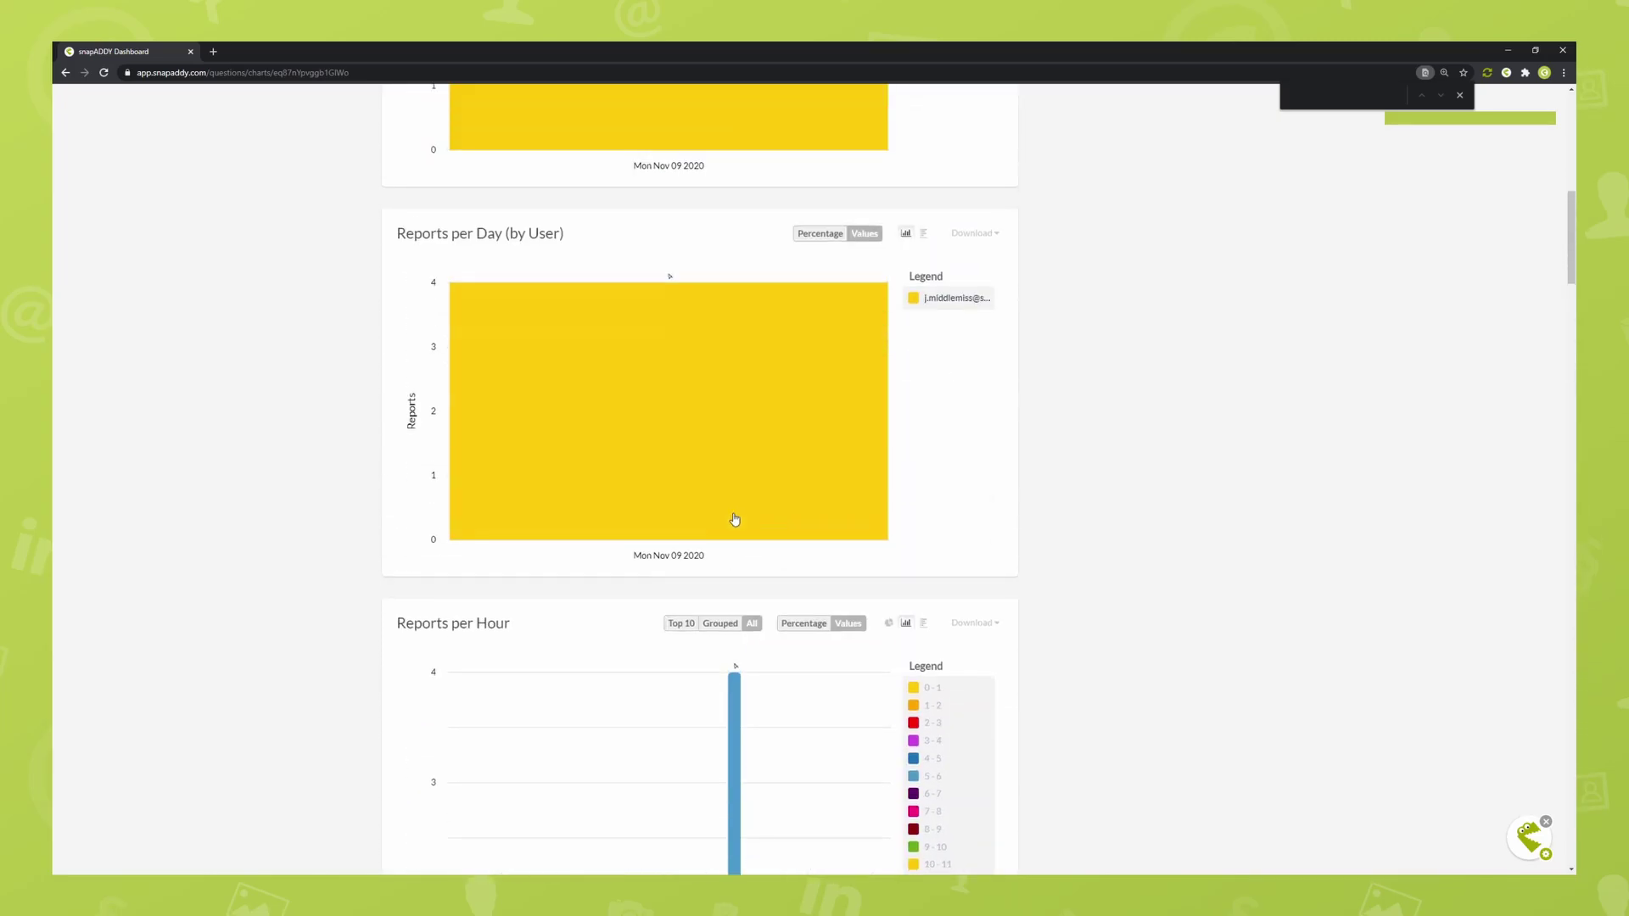
{"action": "scroll", "coordinate": [745, 480], "scroll_direction": "up", "scroll_amount": 2}
{"action": "left_click", "coordinate": [404, 187]}
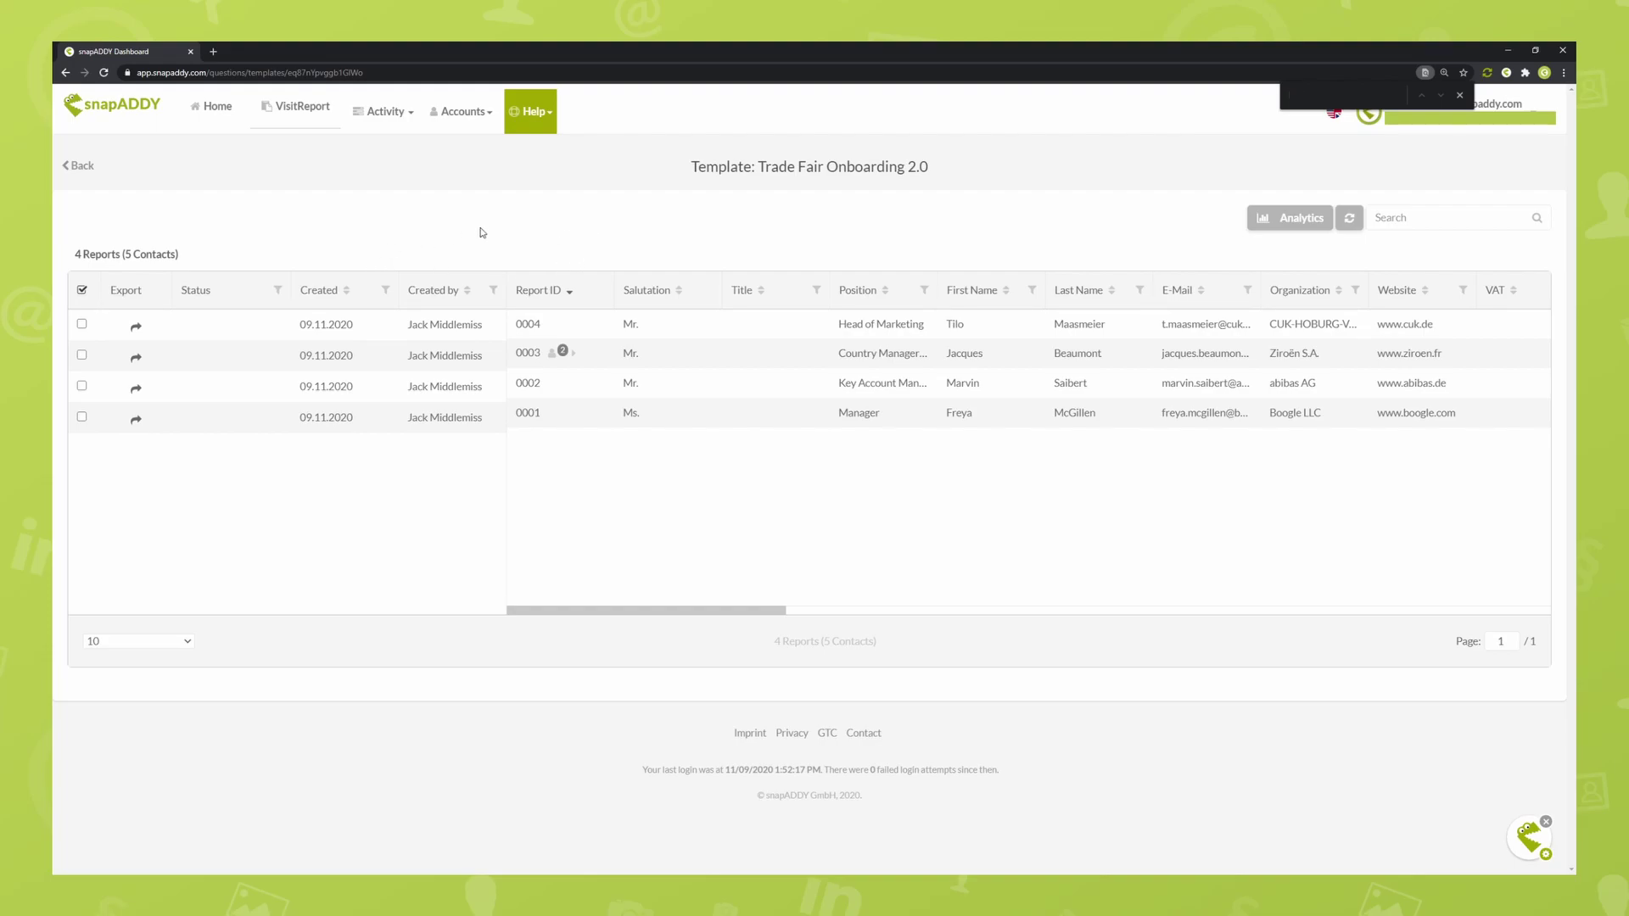
Close the browser's find bar and open the account's profile information for editing.
{"action": "left_click", "coordinate": [1461, 96]}
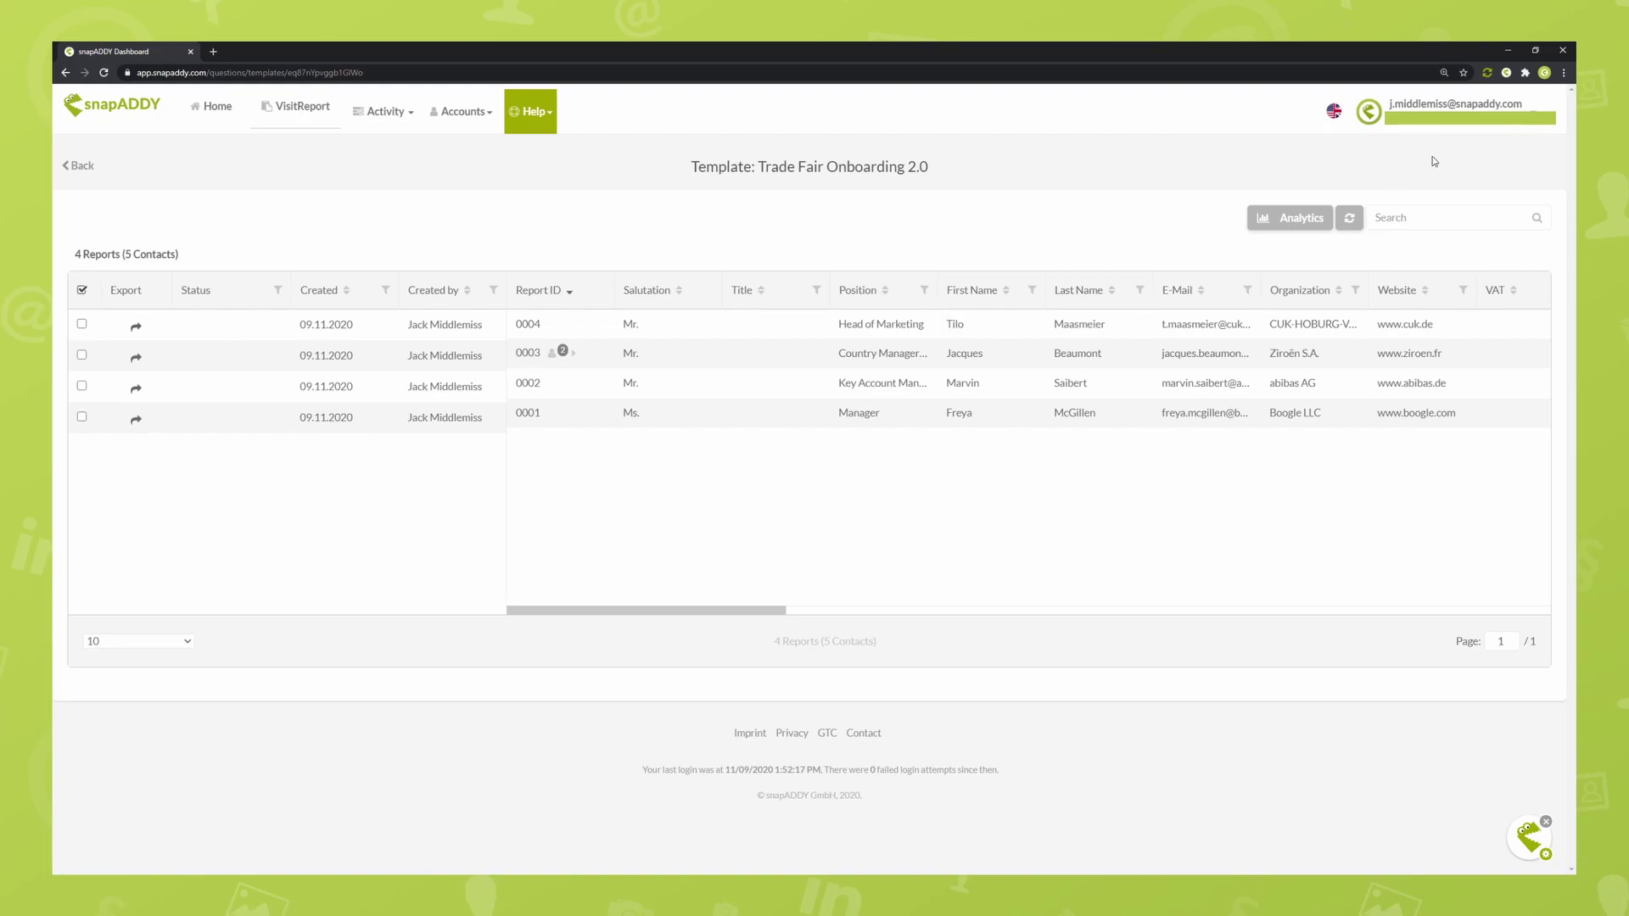
{"action": "left_click", "coordinate": [1455, 104]}
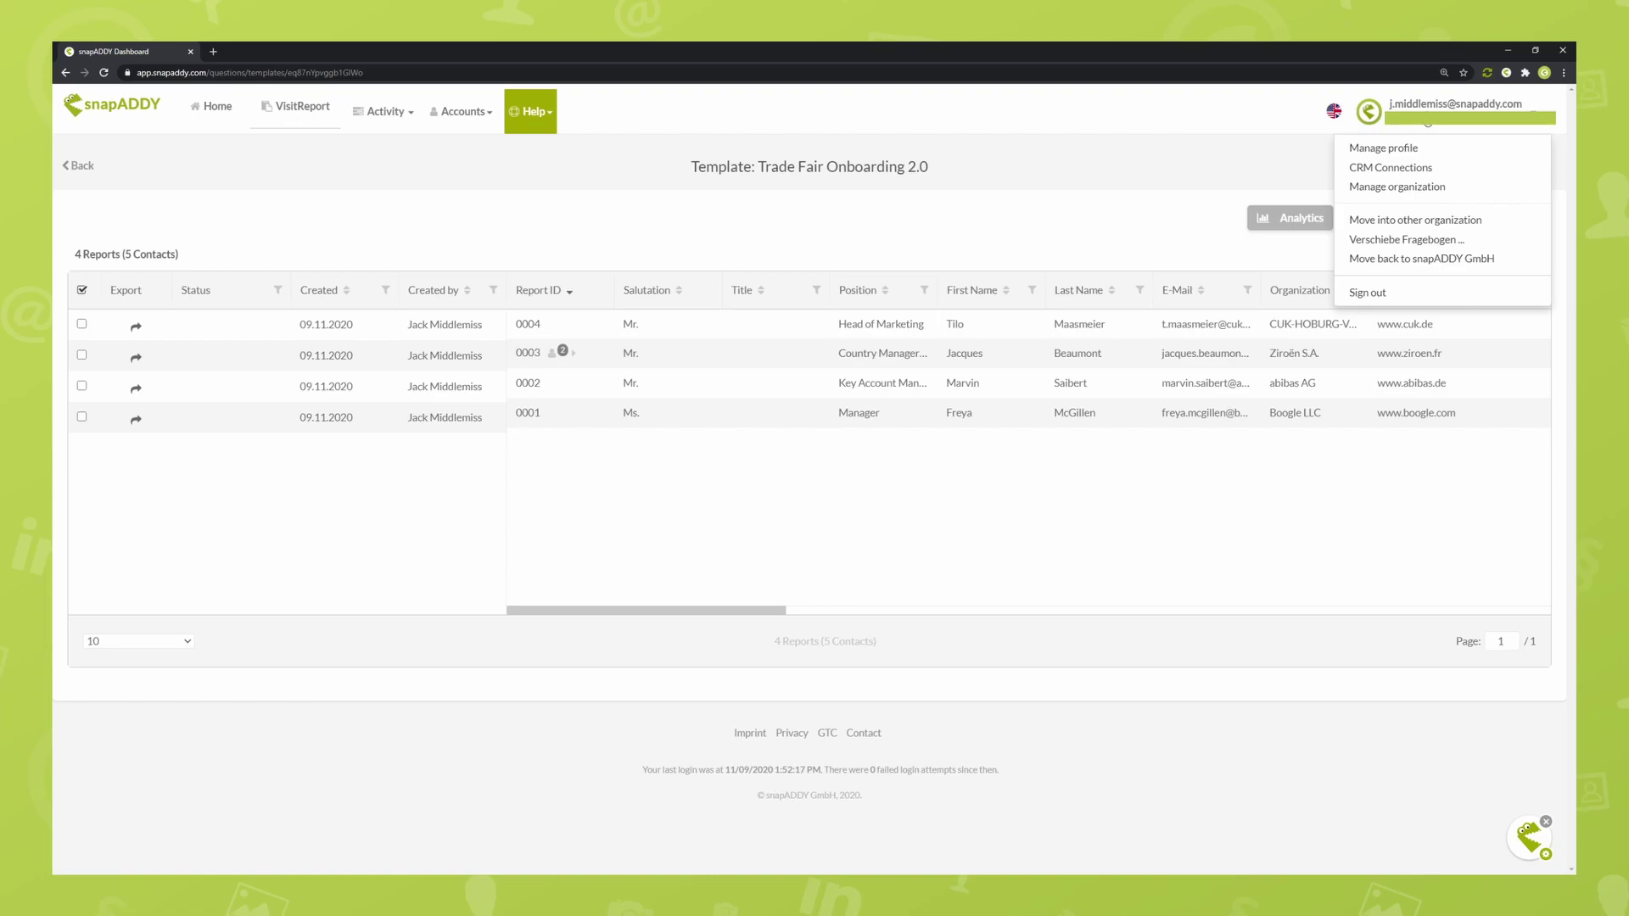
{"action": "left_click", "coordinate": [1379, 149]}
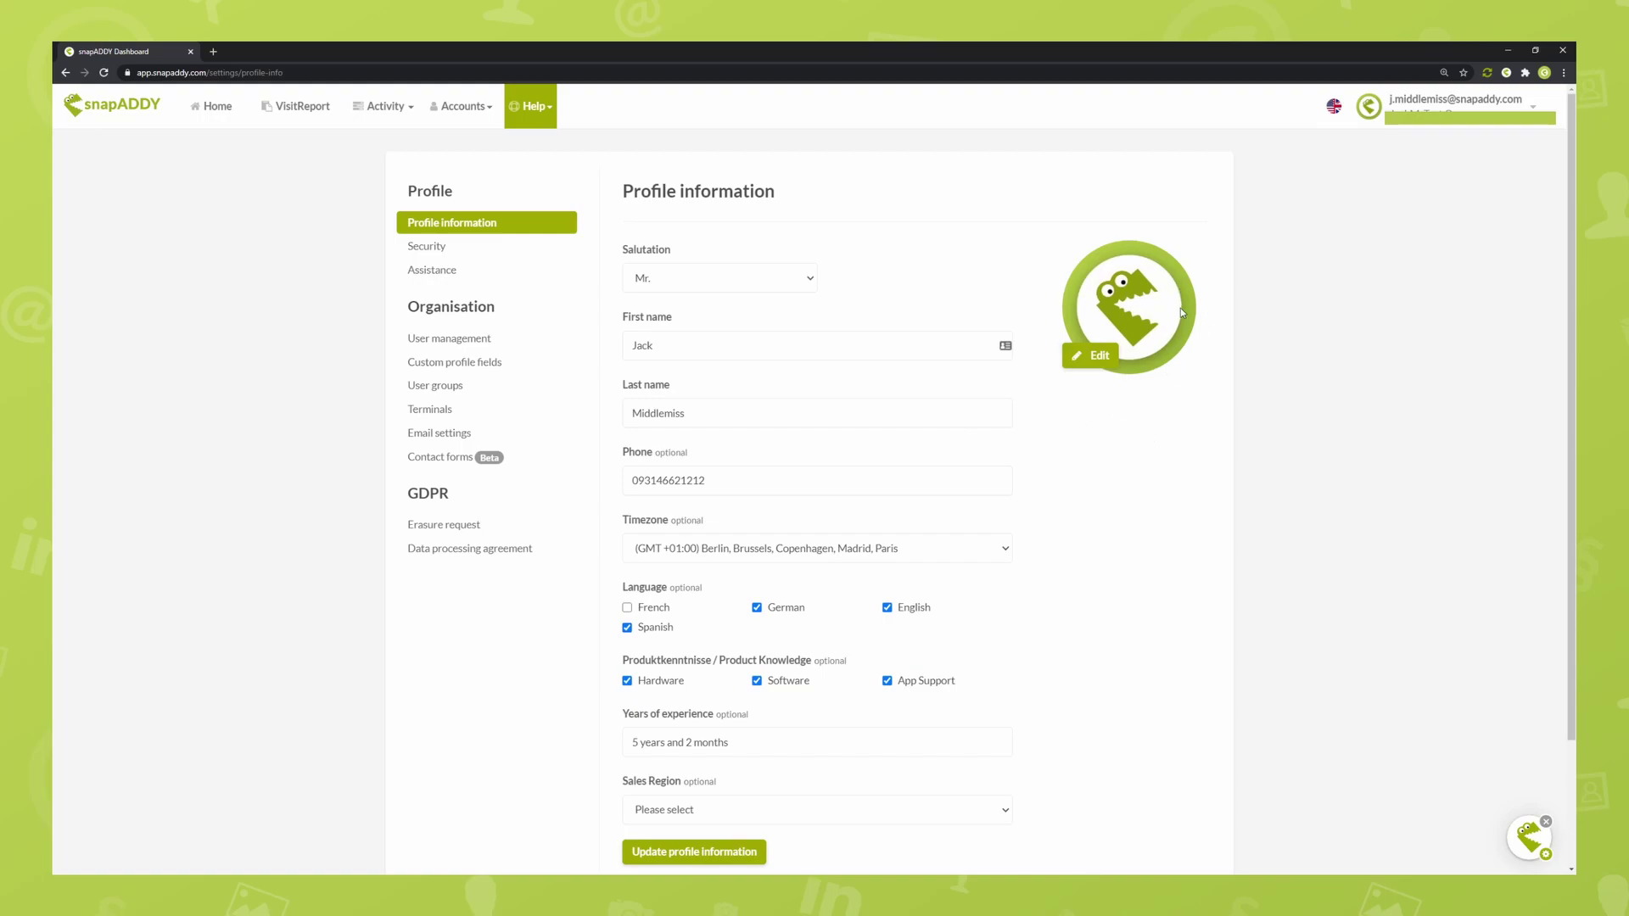
Set the profile's Sales Region to DACH and save the updated profile information.
{"action": "scroll", "coordinate": [1167, 455], "scroll_direction": "down", "scroll_amount": 2}
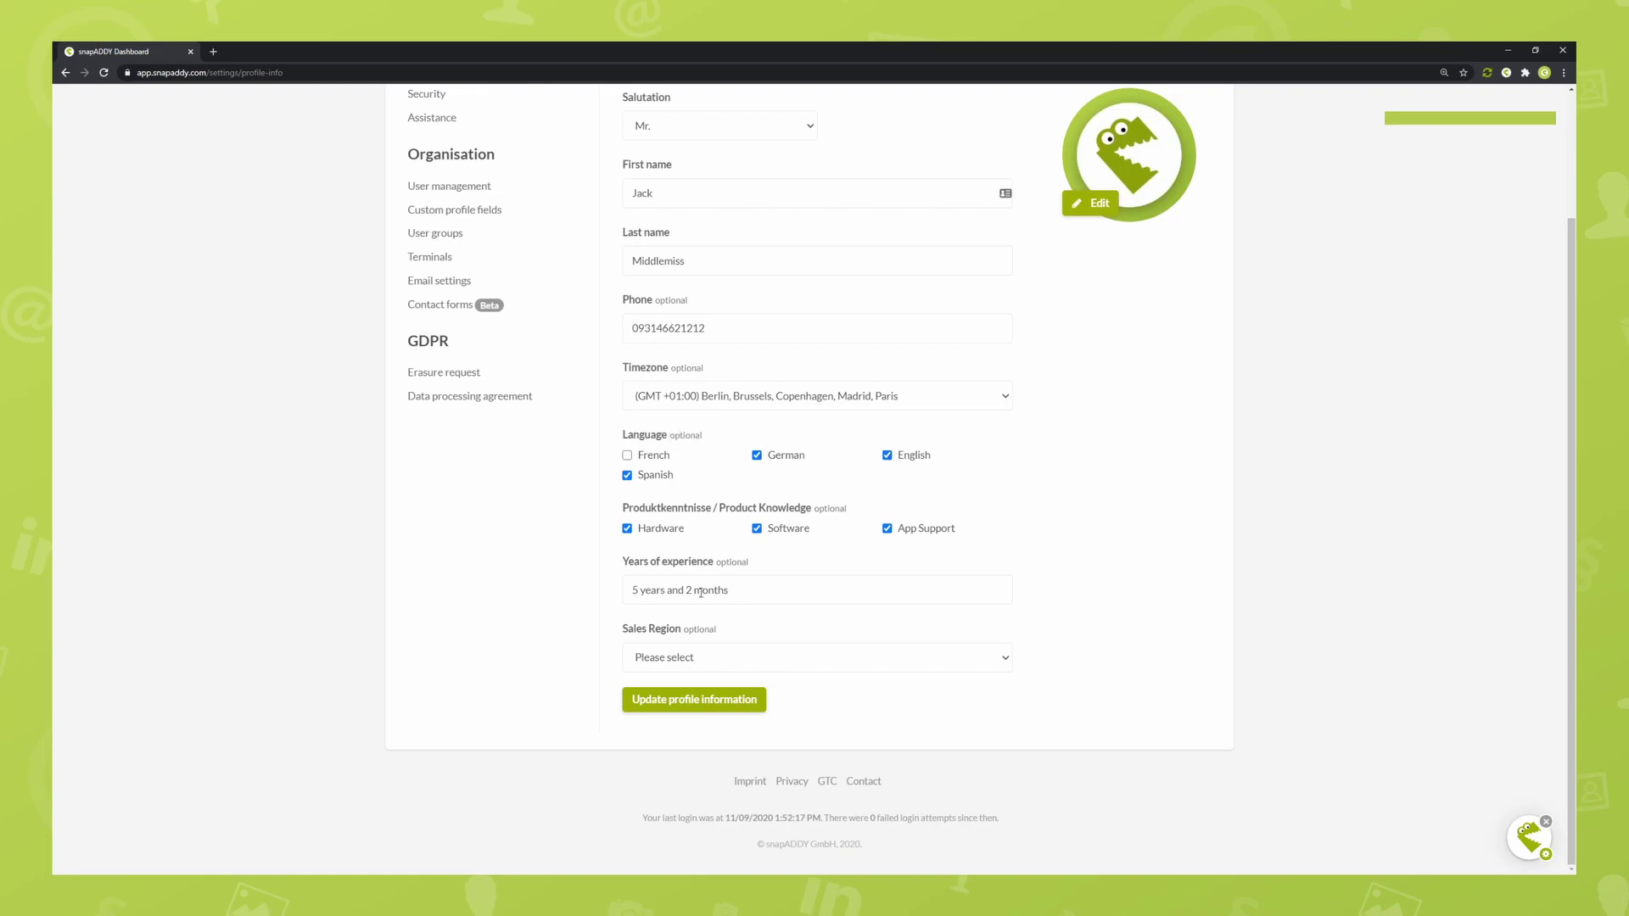
{"action": "left_click", "coordinate": [702, 663]}
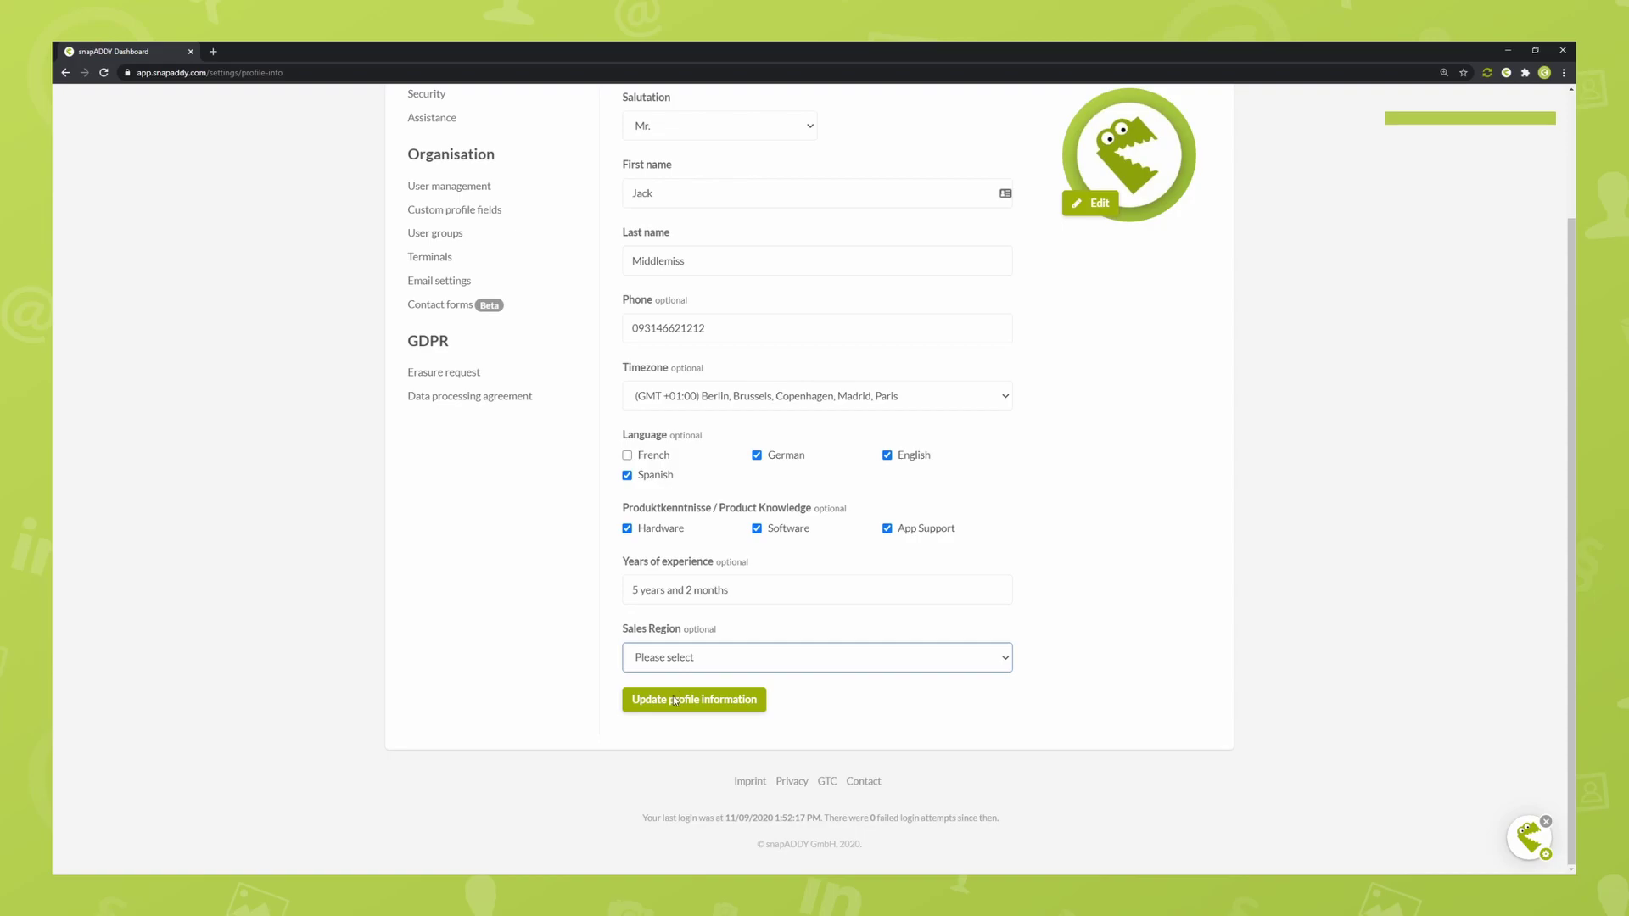
{"action": "left_click", "coordinate": [638, 638]}
{"action": "left_click", "coordinate": [698, 660]}
{"action": "key", "text": "Down"}
{"action": "left_click", "coordinate": [691, 707]}
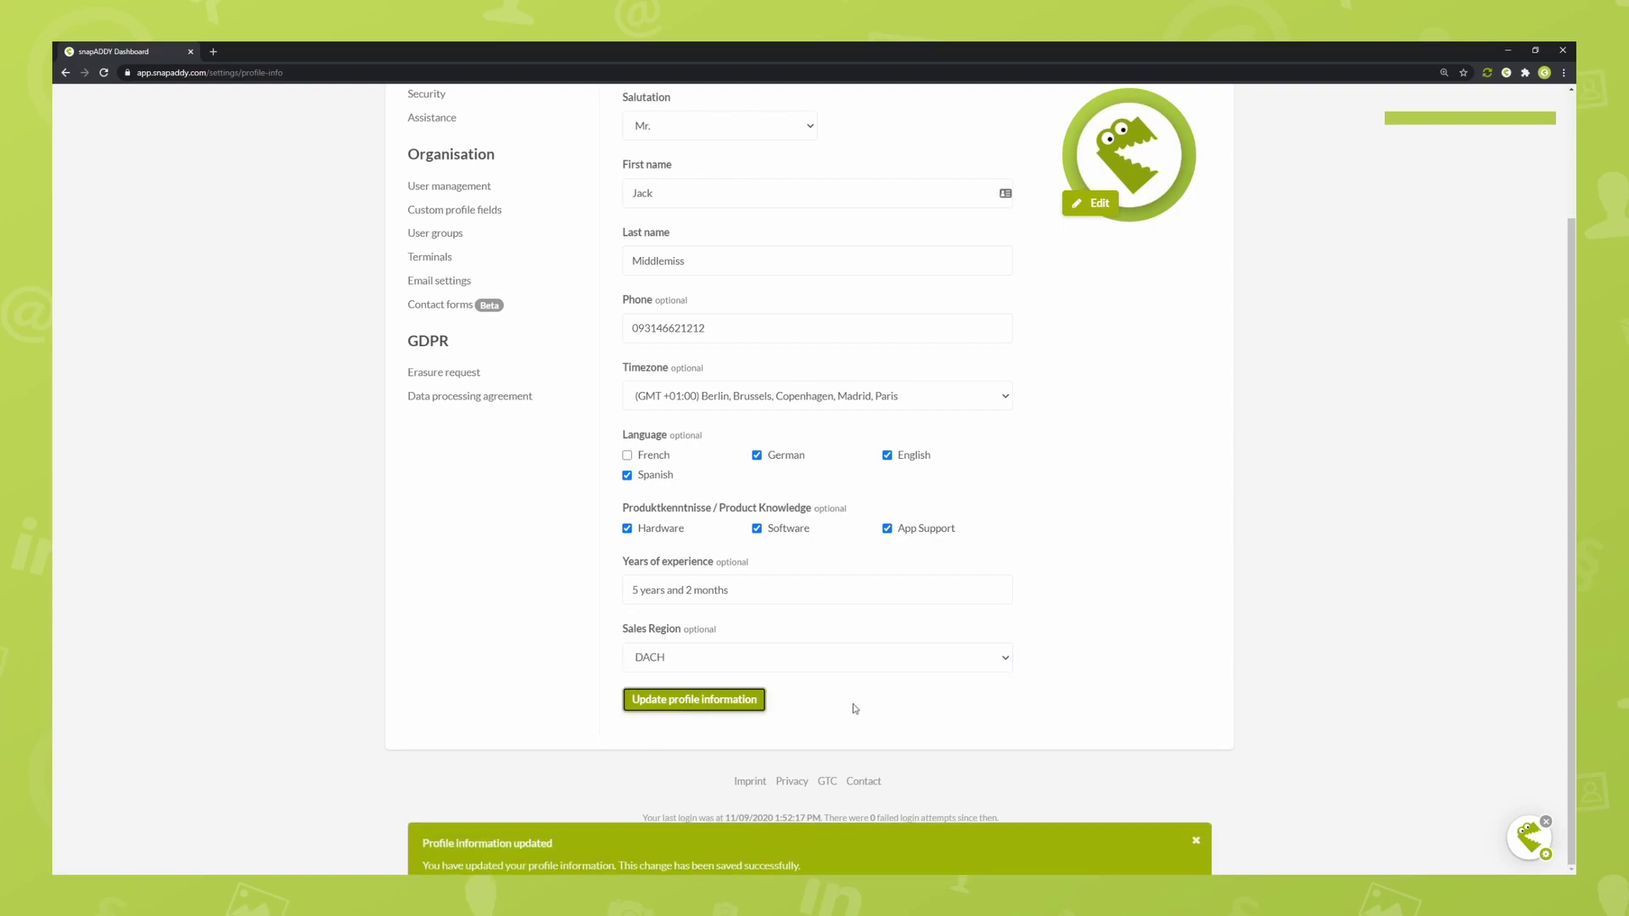